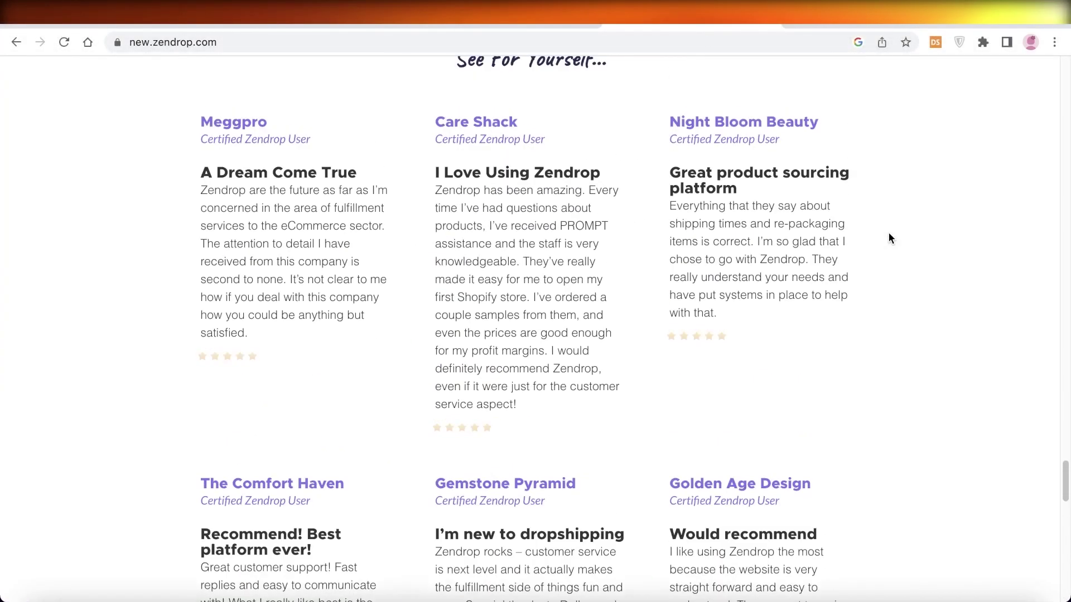
Step: Scroll up to the Meet Zendrop introduction and close the free-store offer popup with its X
scroll(889, 233, up, 20)
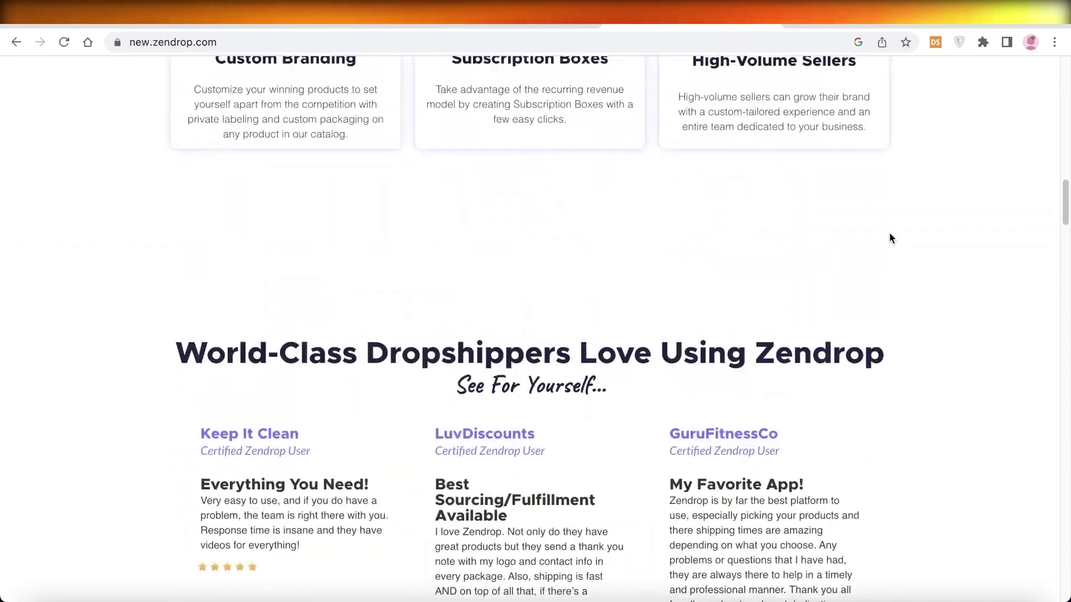
scroll(890, 233, up, 15)
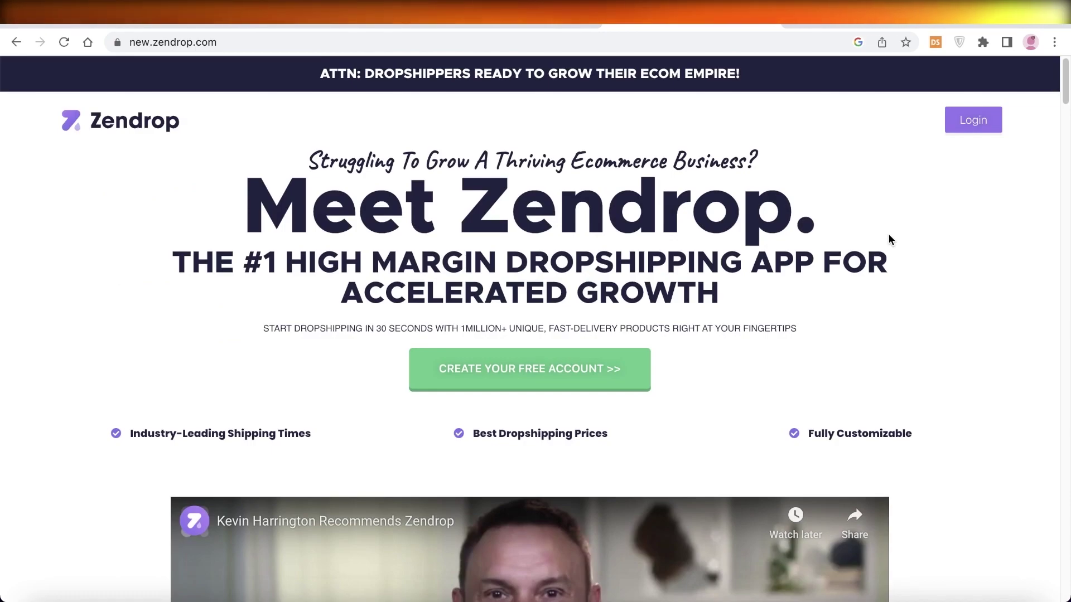
mouse_move(563, 55)
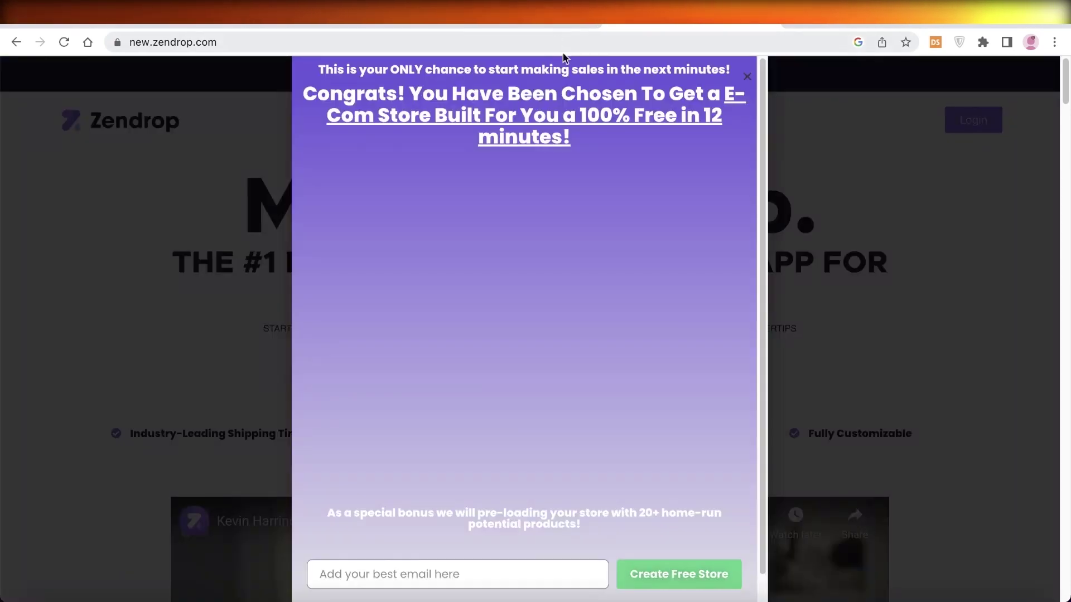
click(834, 184)
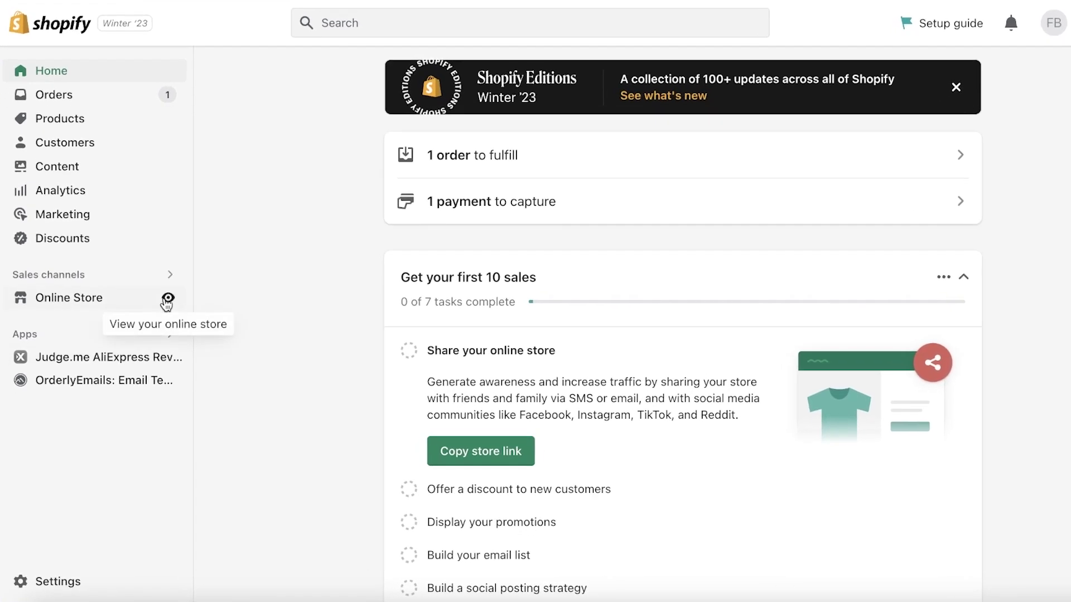
click(168, 299)
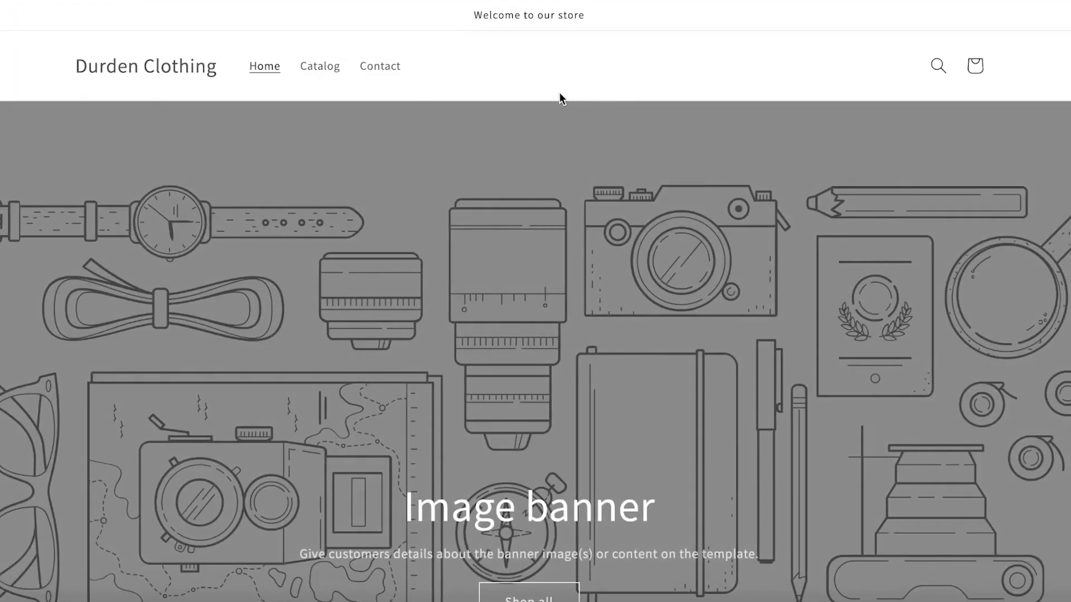
scroll(613, 98, down, 10)
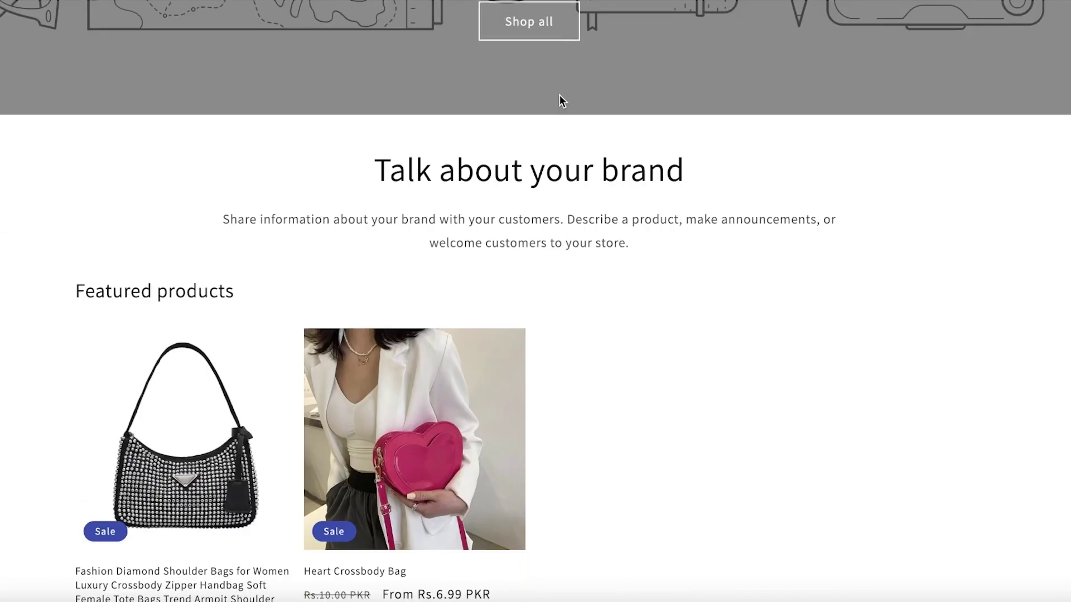
scroll(559, 98, down, 4)
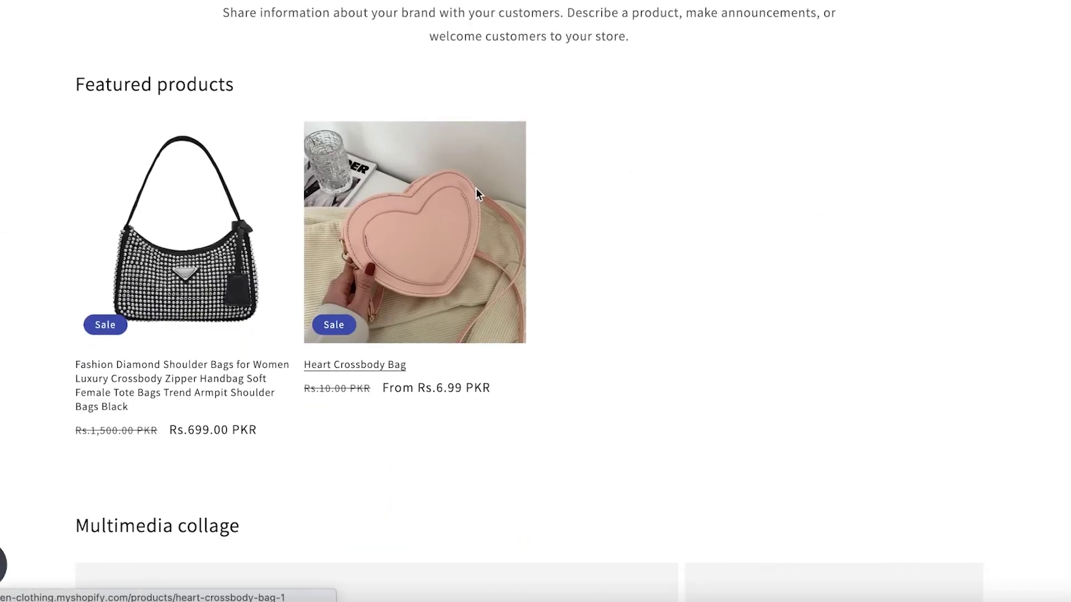
click(477, 193)
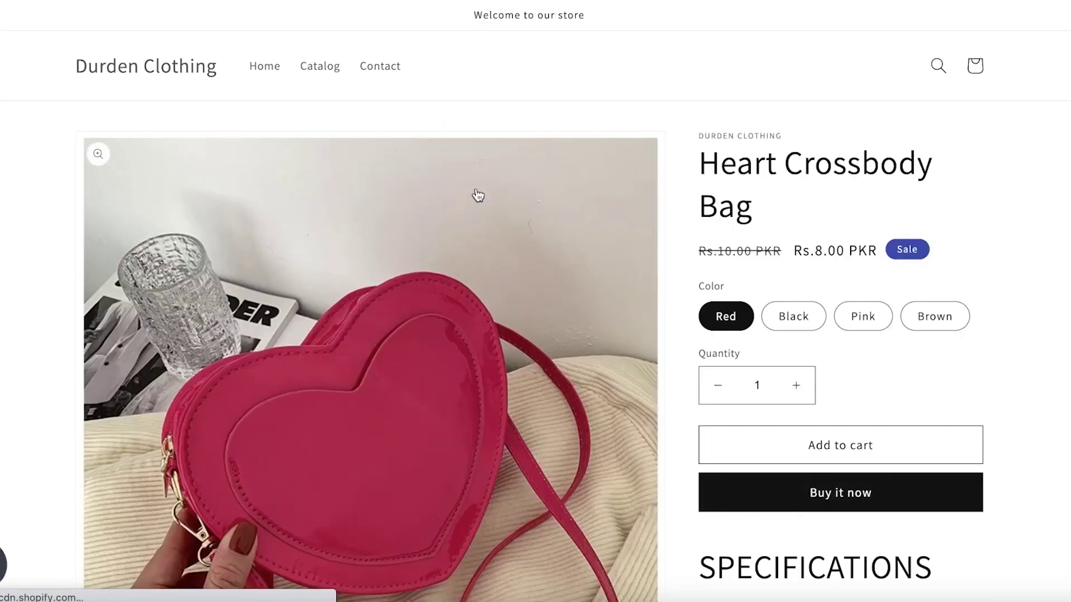
scroll(478, 195, down, 1)
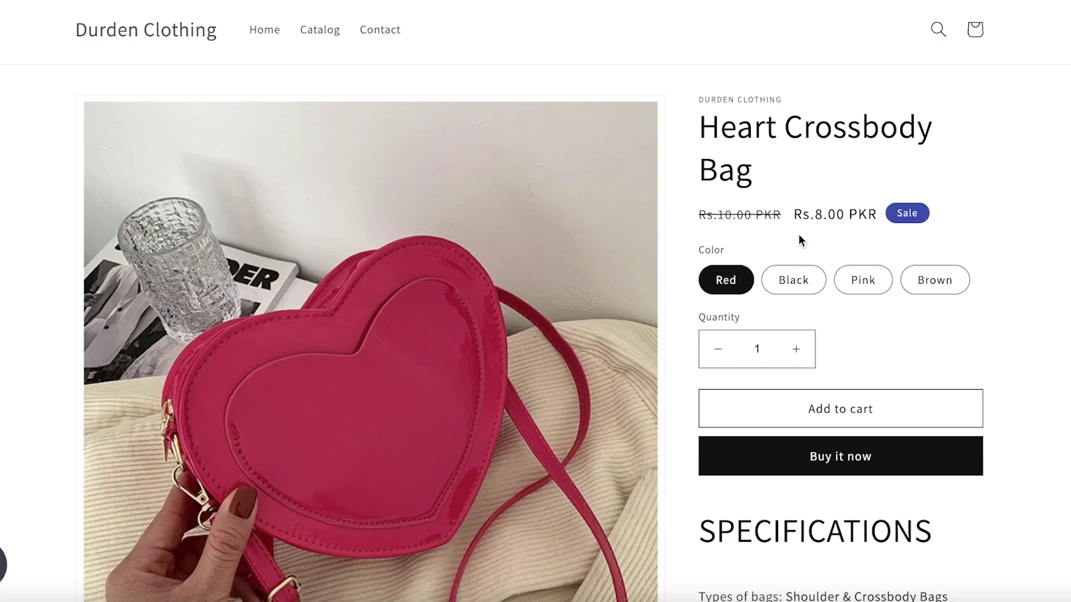
scroll(797, 244, down, 2)
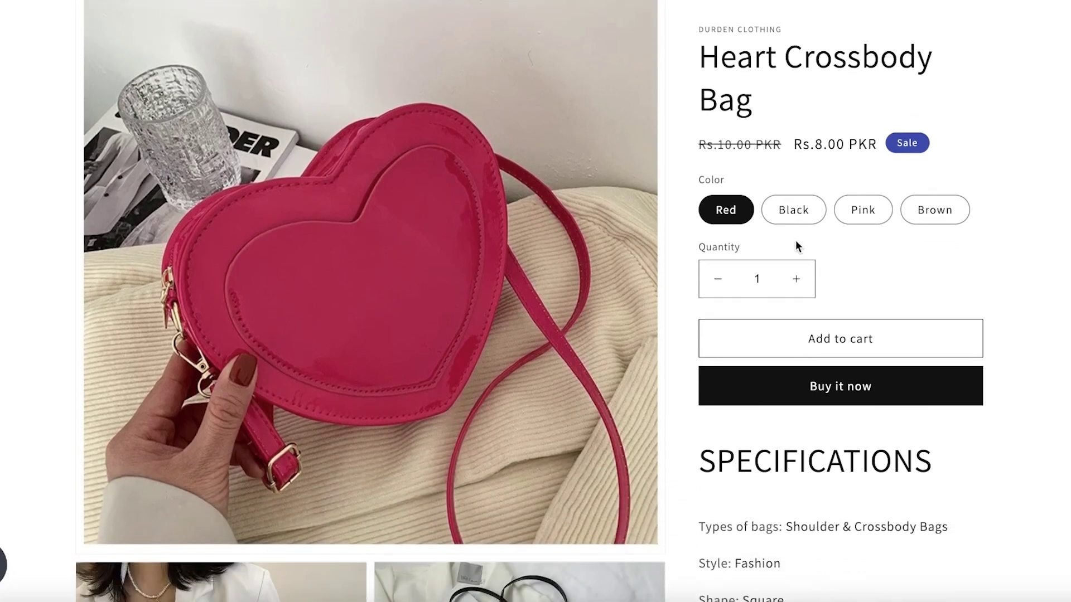
scroll(795, 247, down, 10)
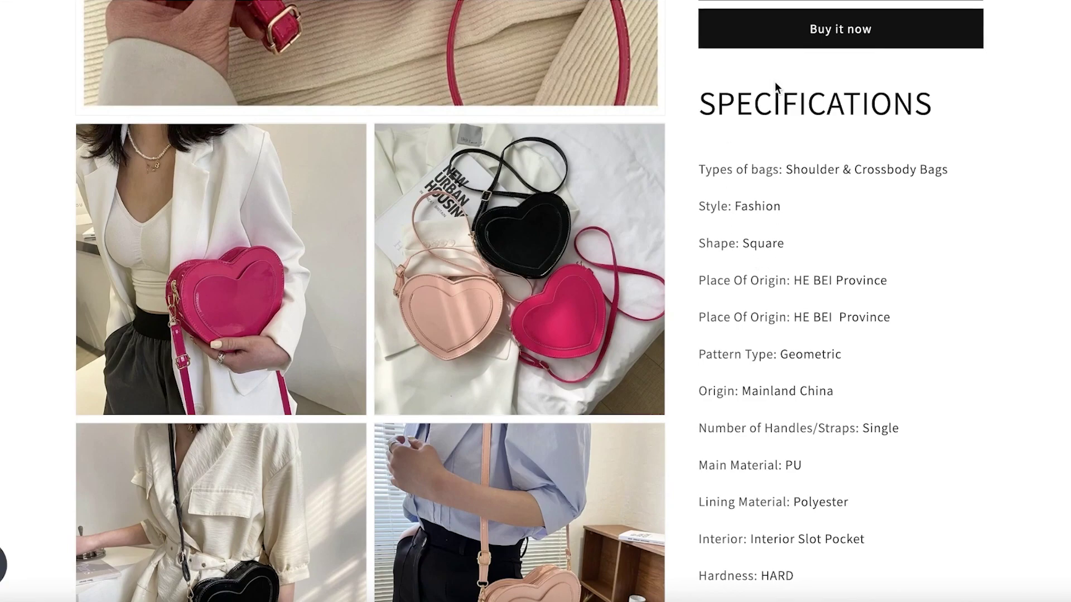
scroll(782, 208, up, 1)
scroll(781, 207, up, 5)
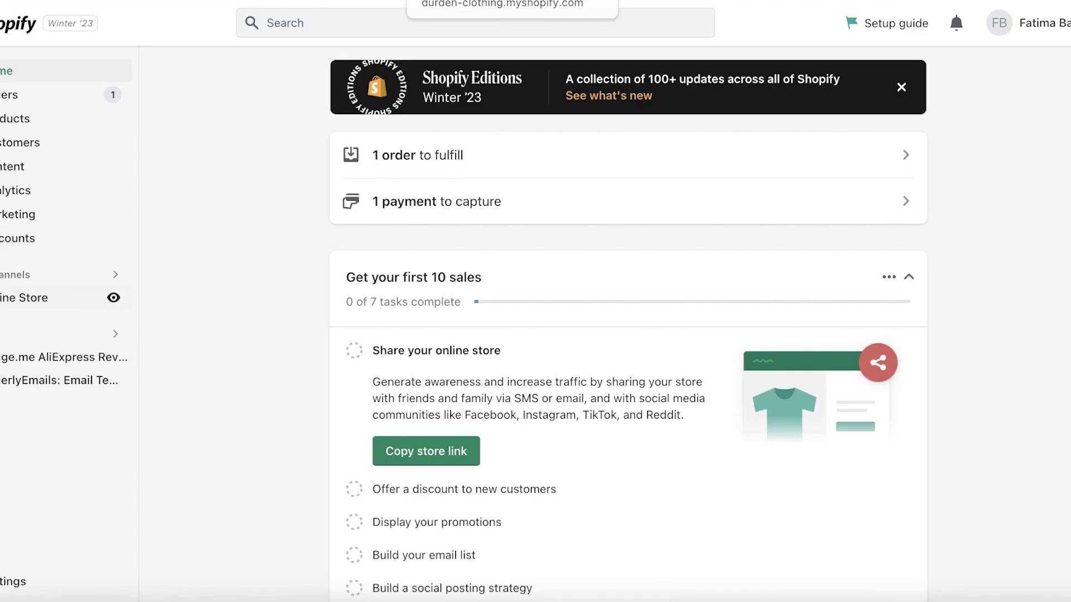
Step: Open the Orders list from the Shopify admin sidebar
click(110, 94)
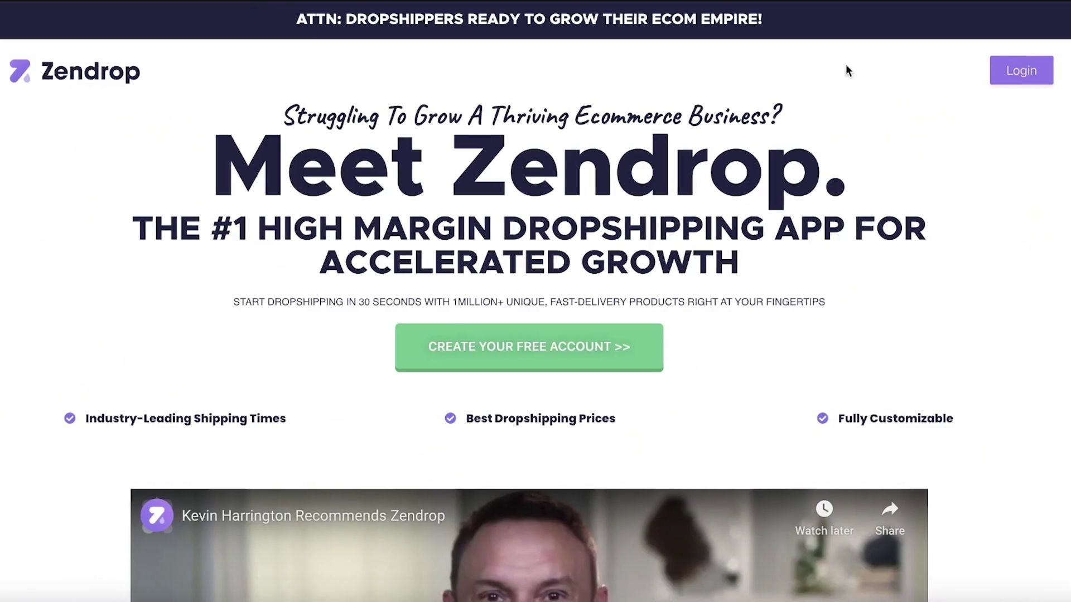
scroll(832, 95, down, 1)
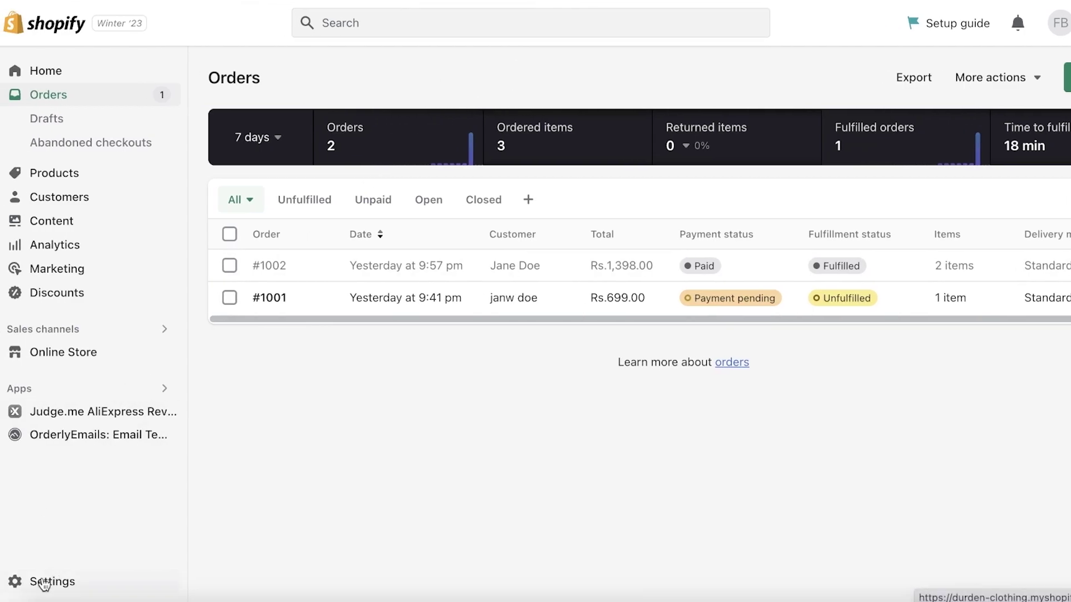
Step: Go through Settings and Apps and sales channels to reach the Shopify App Store
click(44, 583)
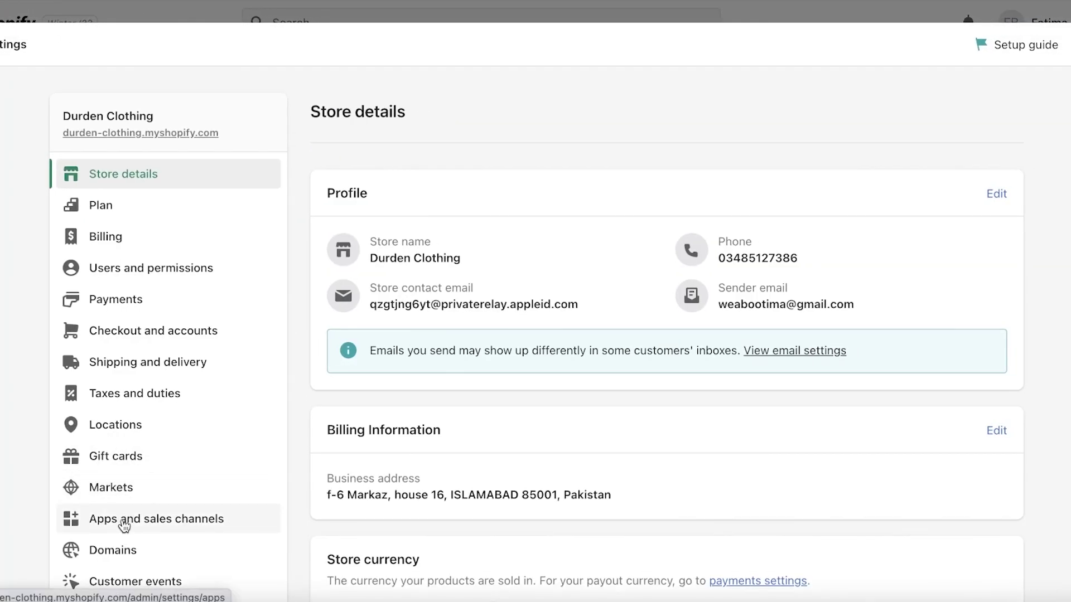
click(129, 525)
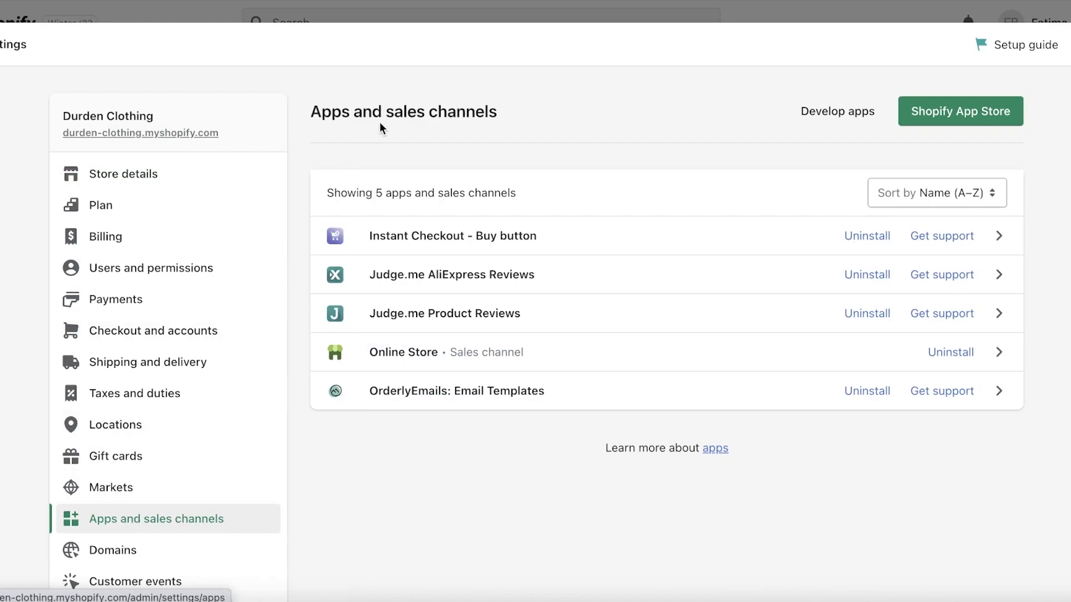
click(949, 124)
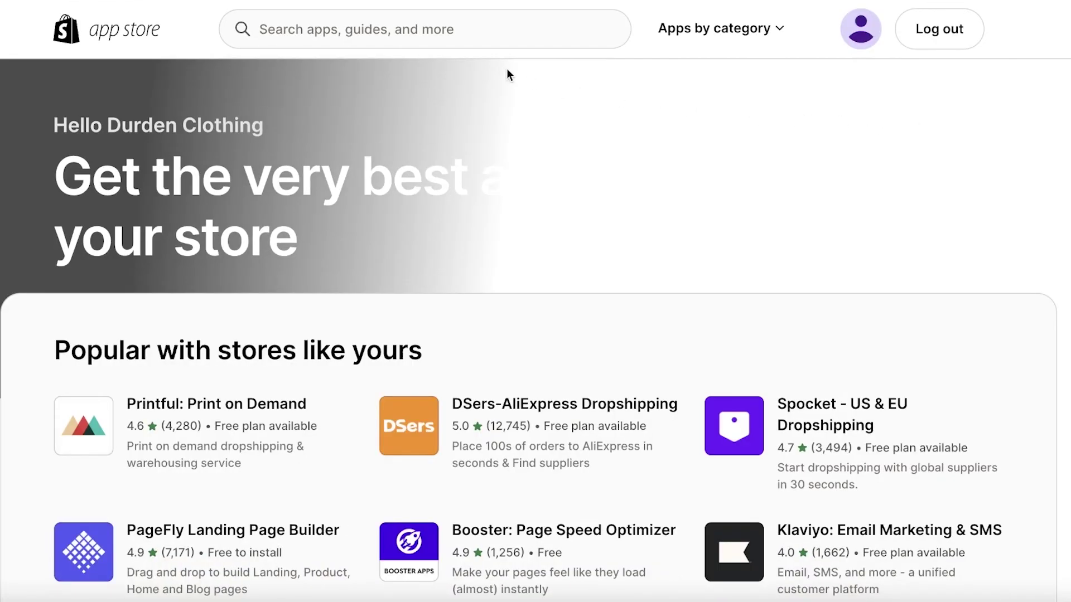
Step: Search the App Store for 'zendrop', then return to the App Store
click(481, 36)
text(zendrop)
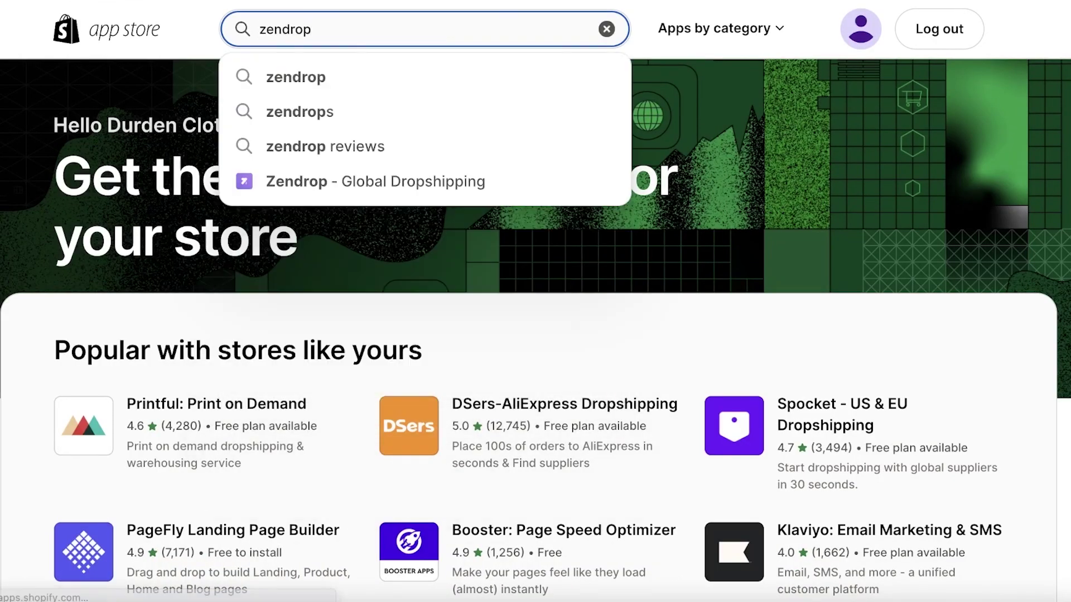
key(Return)
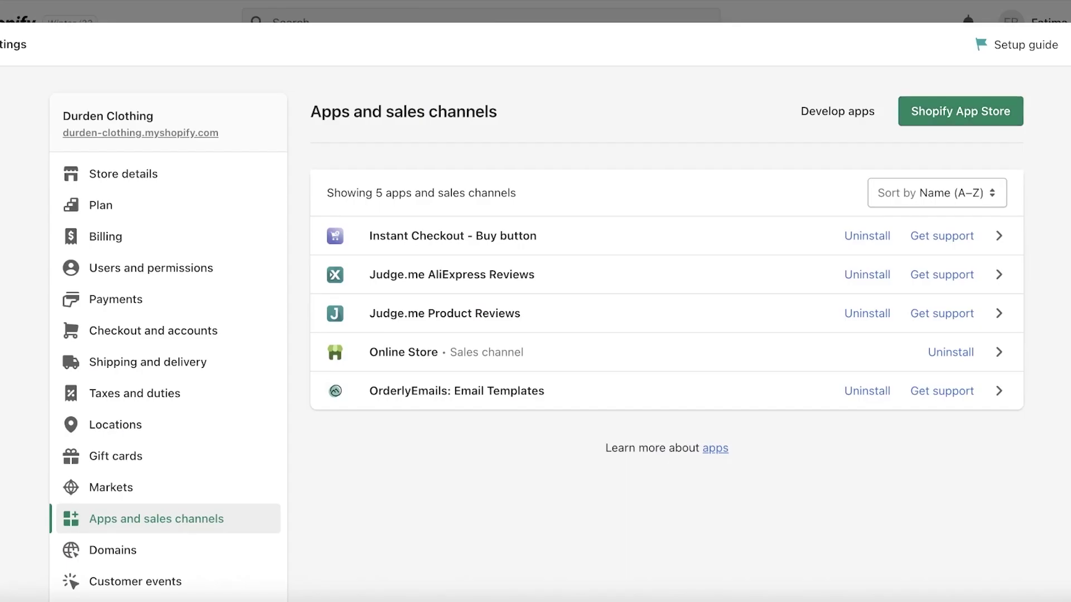
key(alt+f)
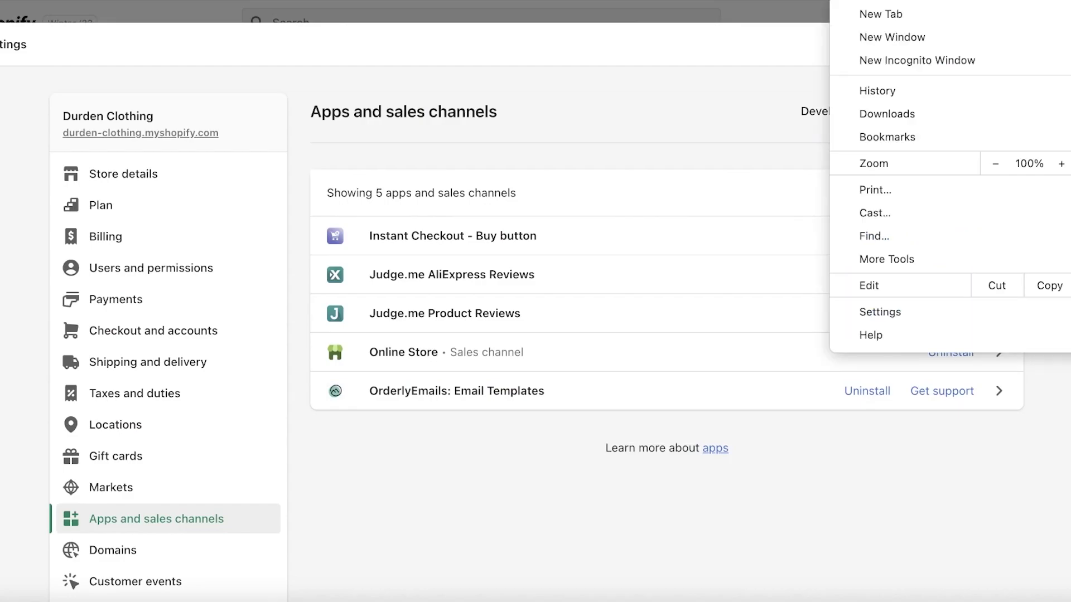
click(622, 249)
click(961, 114)
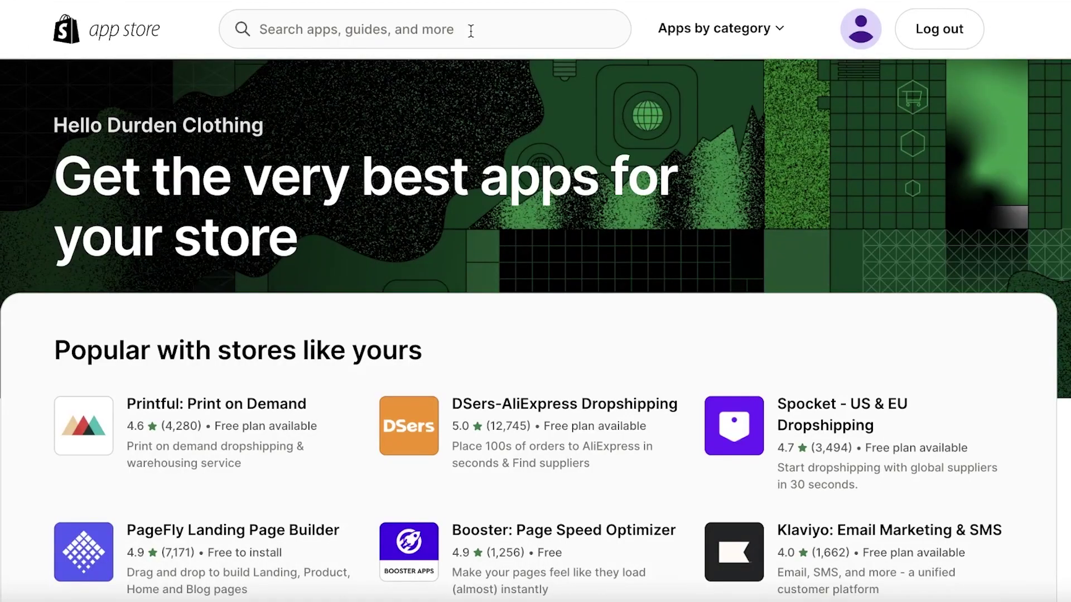
Step: Open Zendrop - Global Dropshipping from the search suggestions and install it on Durden Clothing
click(467, 31)
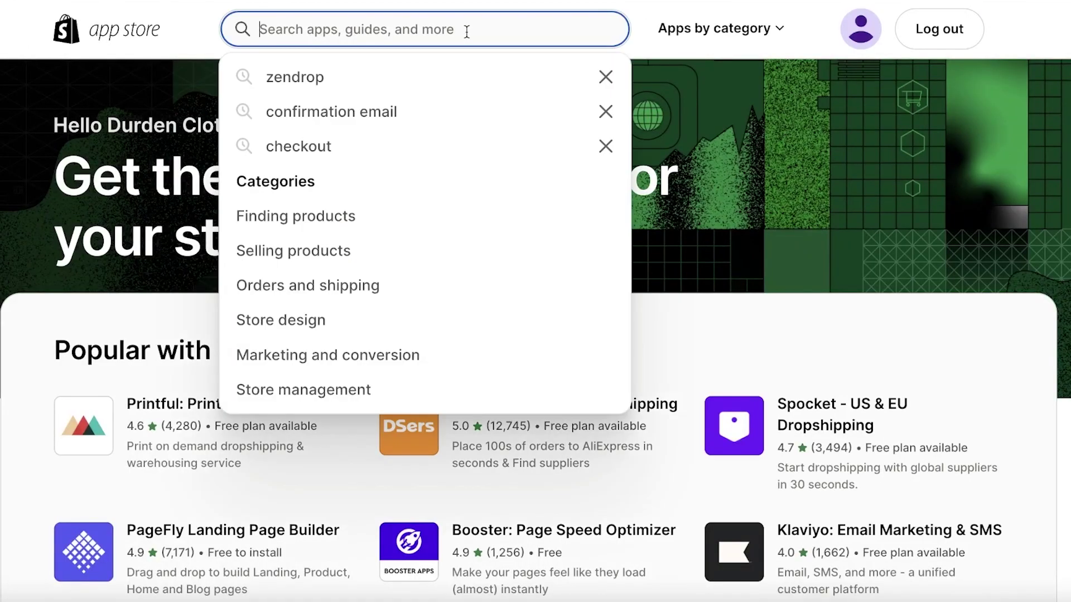
text(z)
click(448, 74)
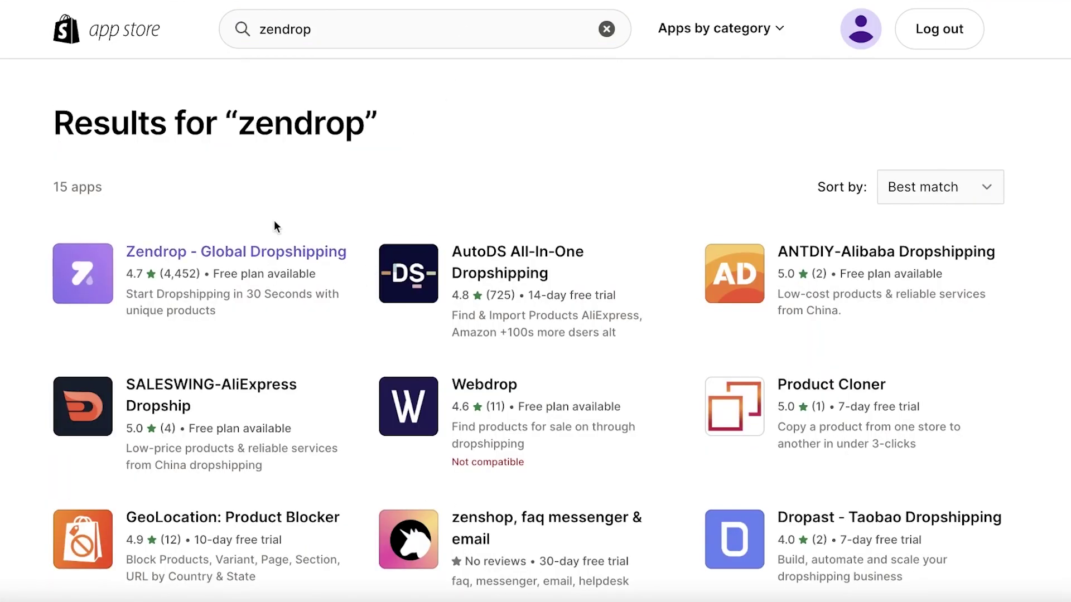
click(294, 286)
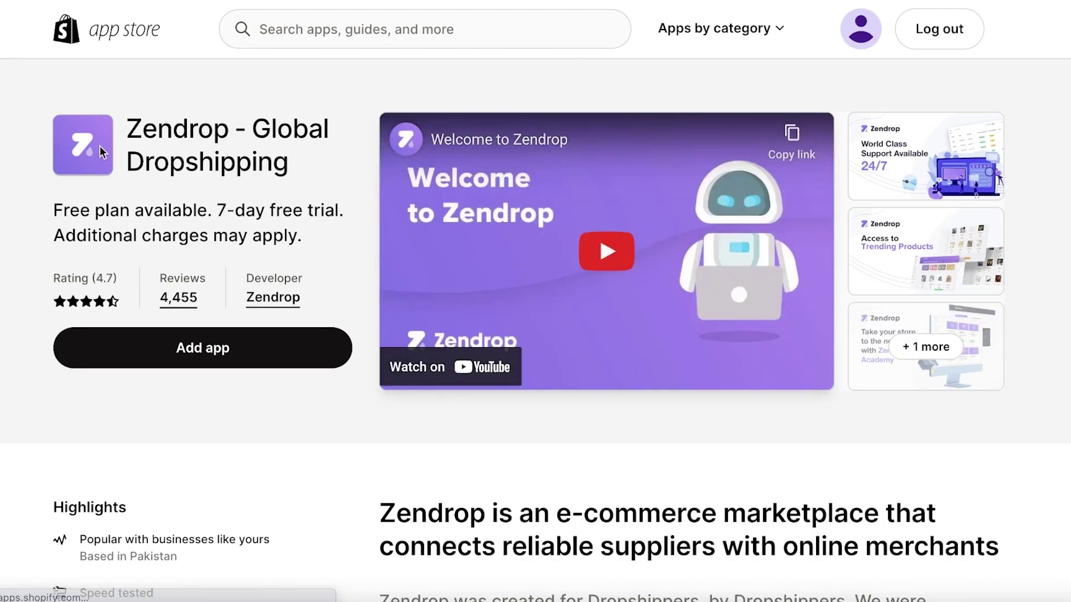
click(161, 347)
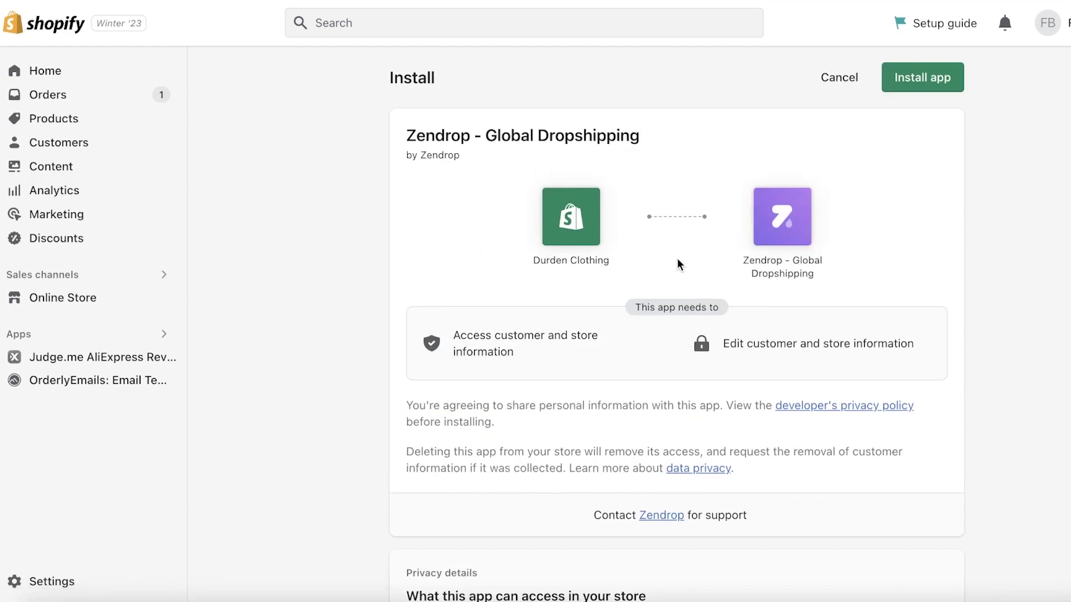
click(930, 84)
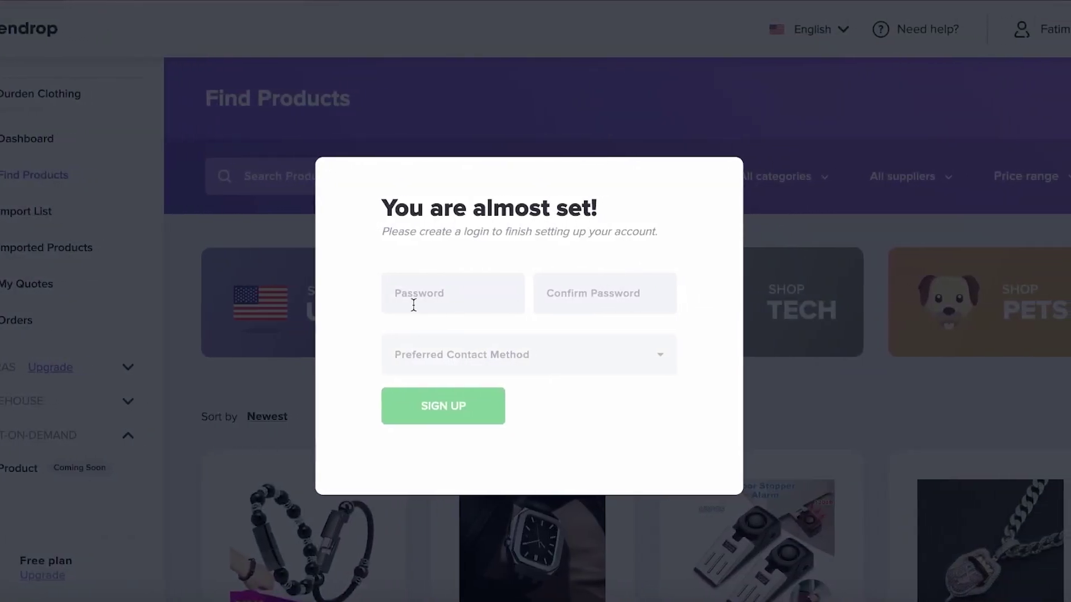
Step: Sign up using Chrome's suggested strong password and decline saving it in the browser
click(412, 301)
click(460, 240)
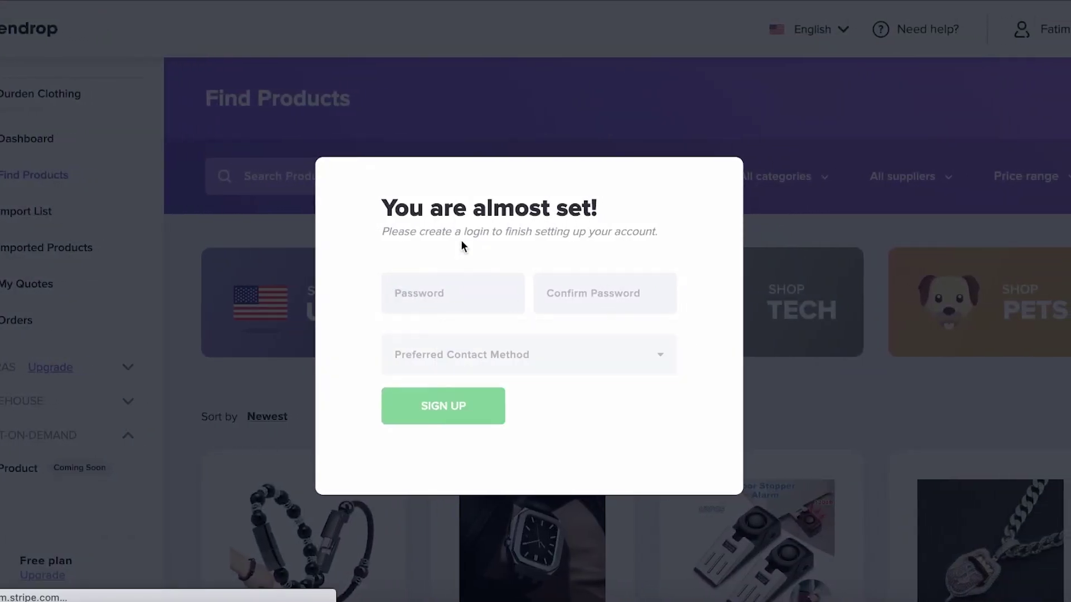
click(457, 286)
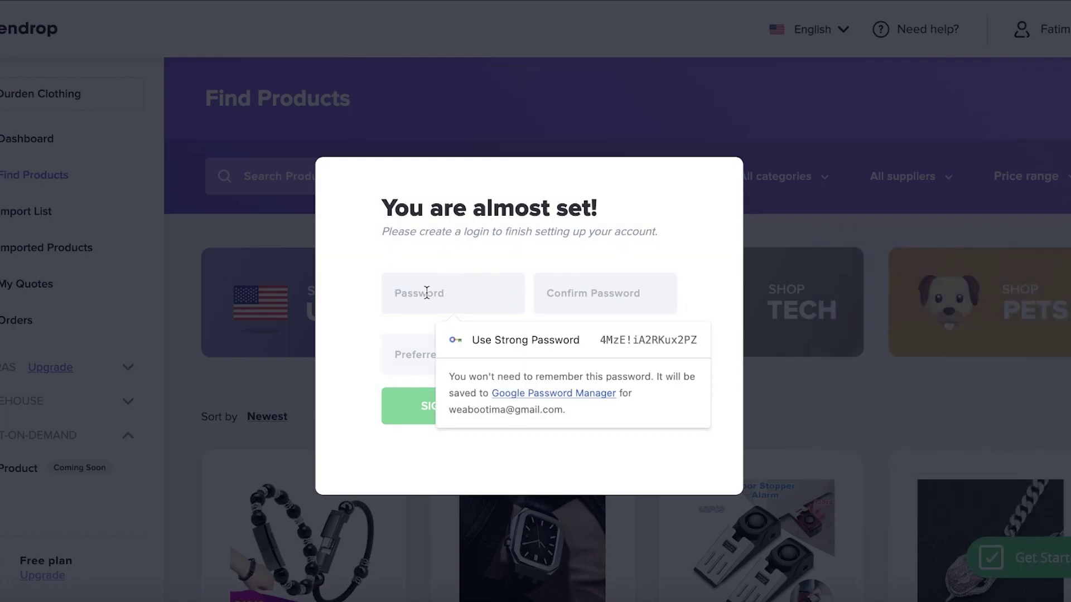
click(452, 339)
click(470, 416)
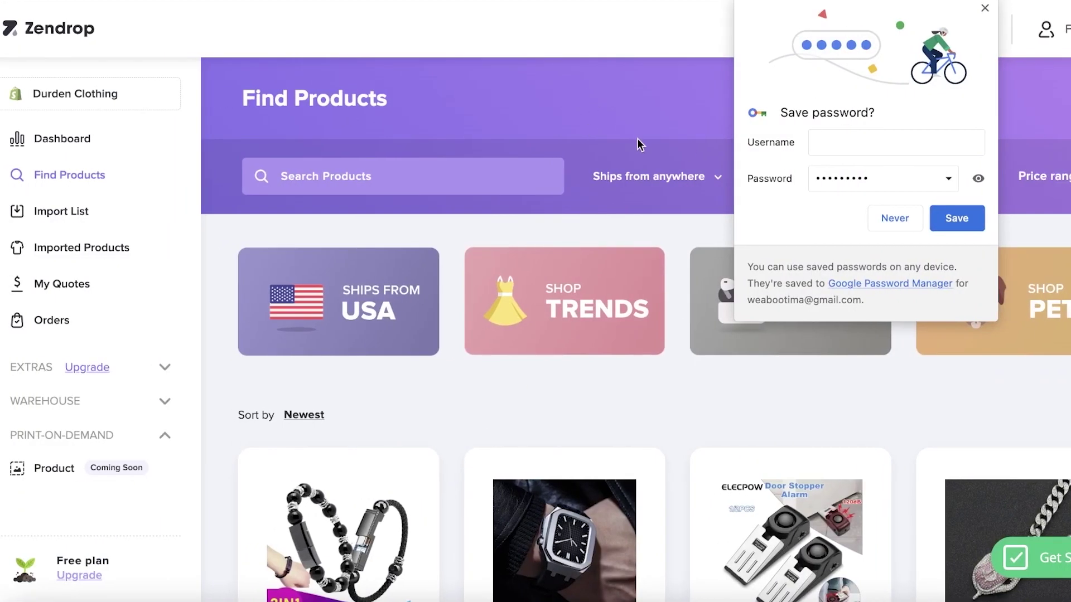
click(880, 223)
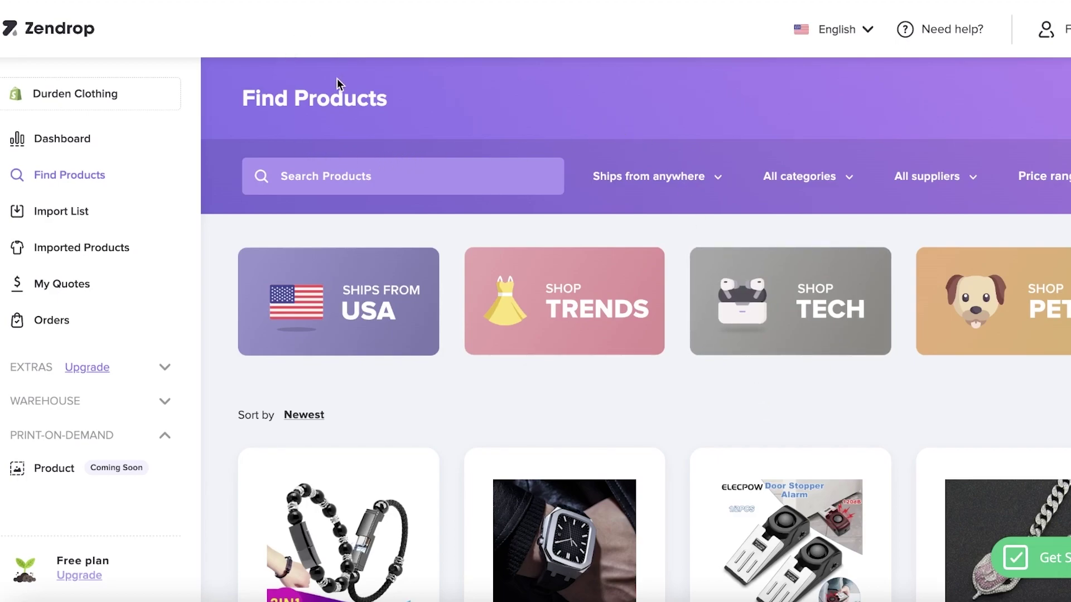
Step: Open the connected Durden Clothing store, reload Find Products, and dismiss the paid plan promotion
scroll(541, 122, down, 1)
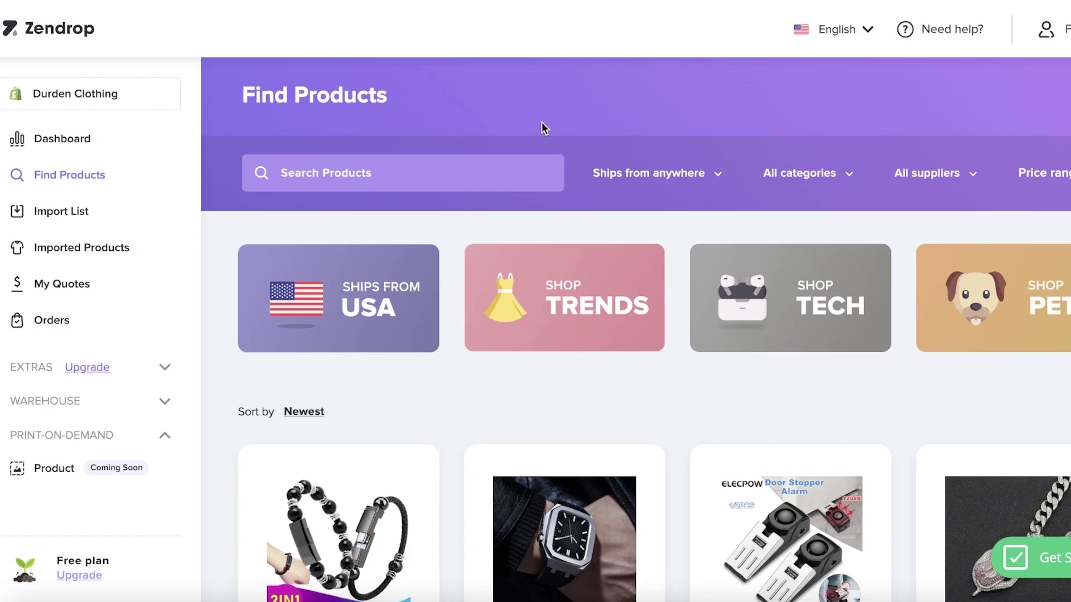
click(79, 93)
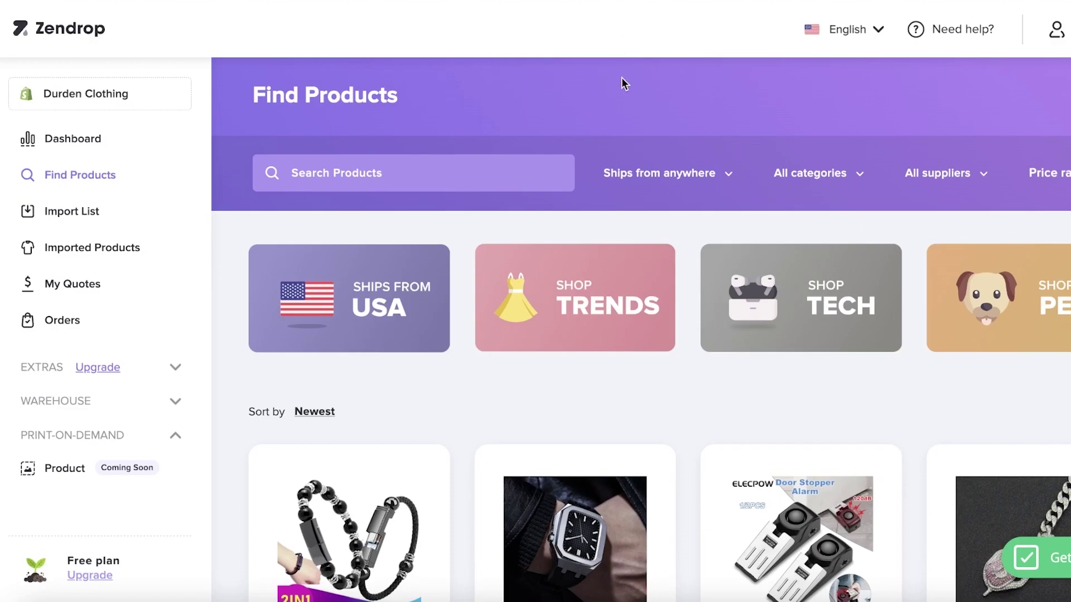
scroll(618, 100, down, 1)
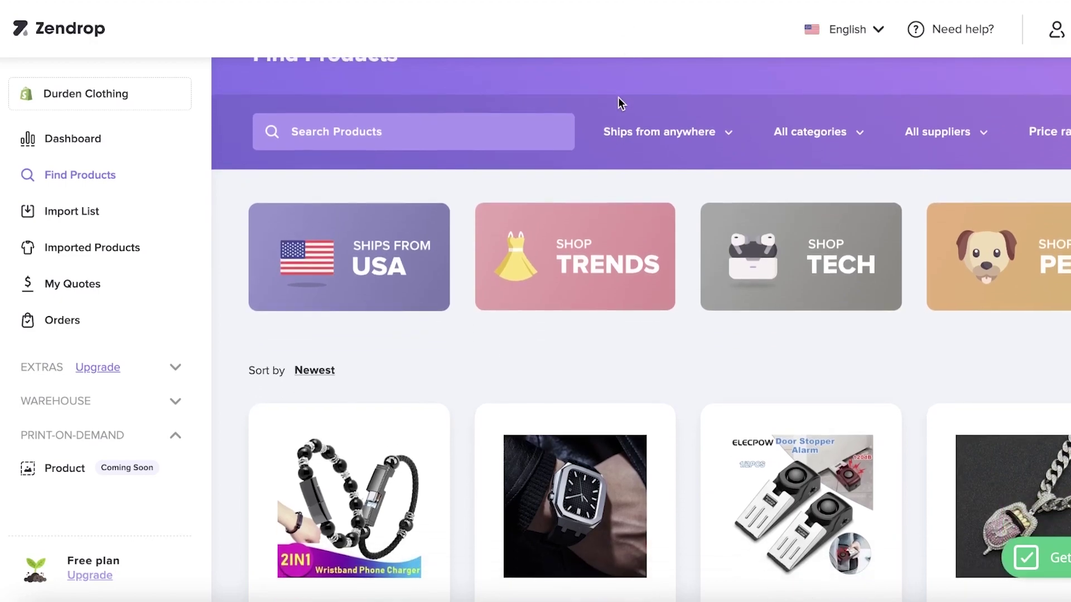
scroll(618, 97, down, 4)
click(83, 179)
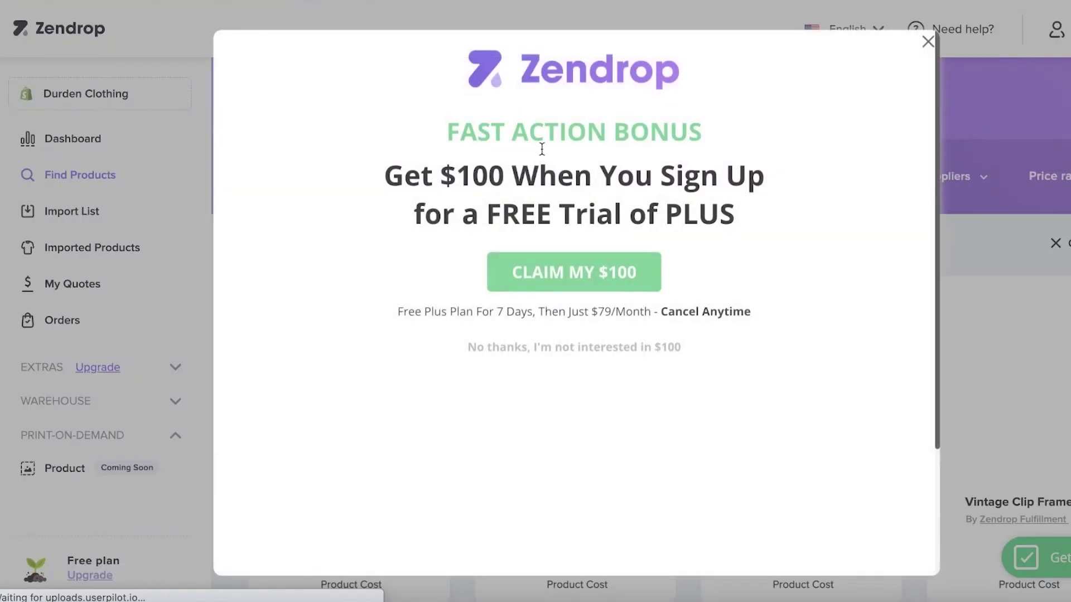
click(928, 42)
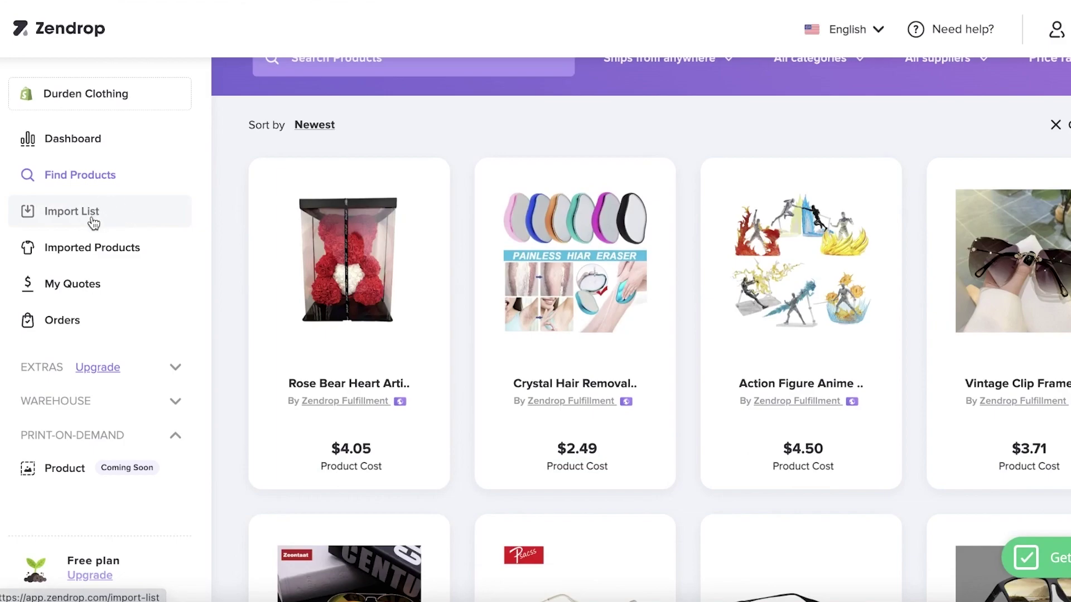
Step: Try the US shipping filter, revert to shipping from anywhere, and preview the Soft Wear Warm Unisex Bonnet
scroll(477, 159, up, 3)
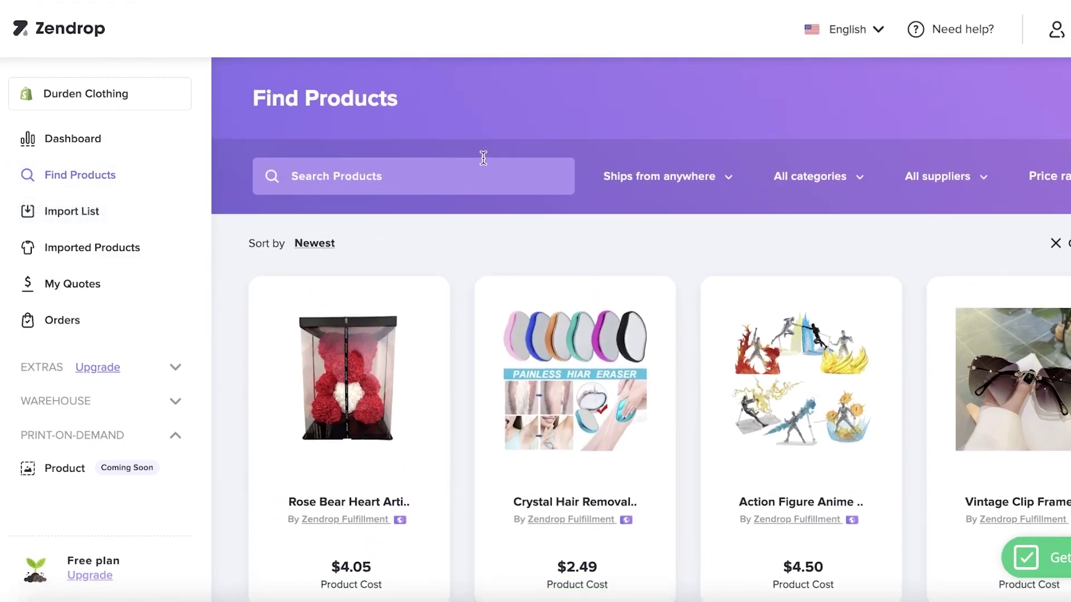
scroll(574, 165, down, 1)
click(651, 144)
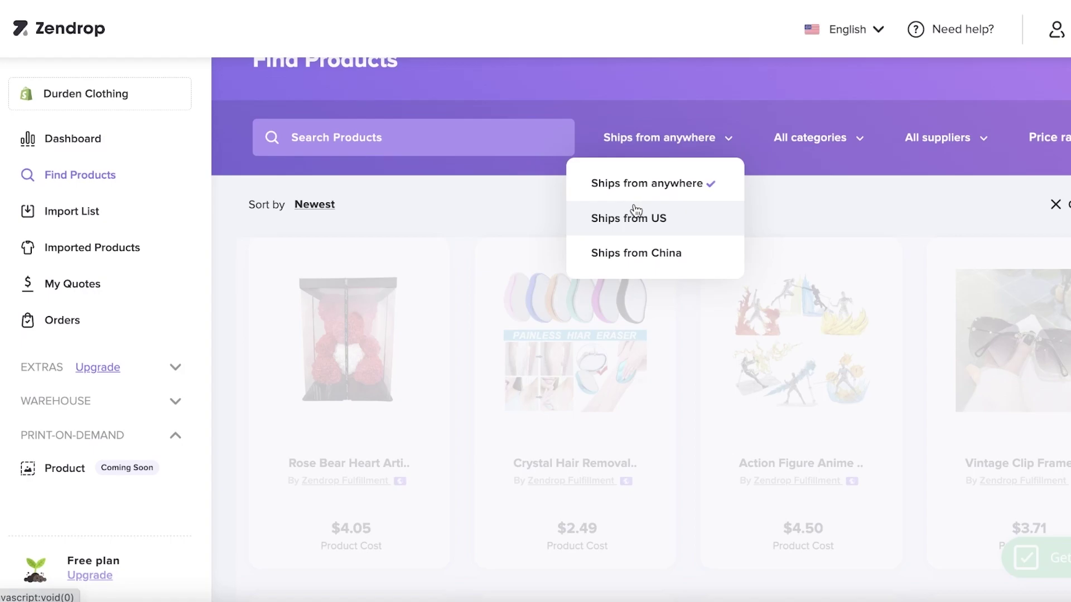
click(637, 228)
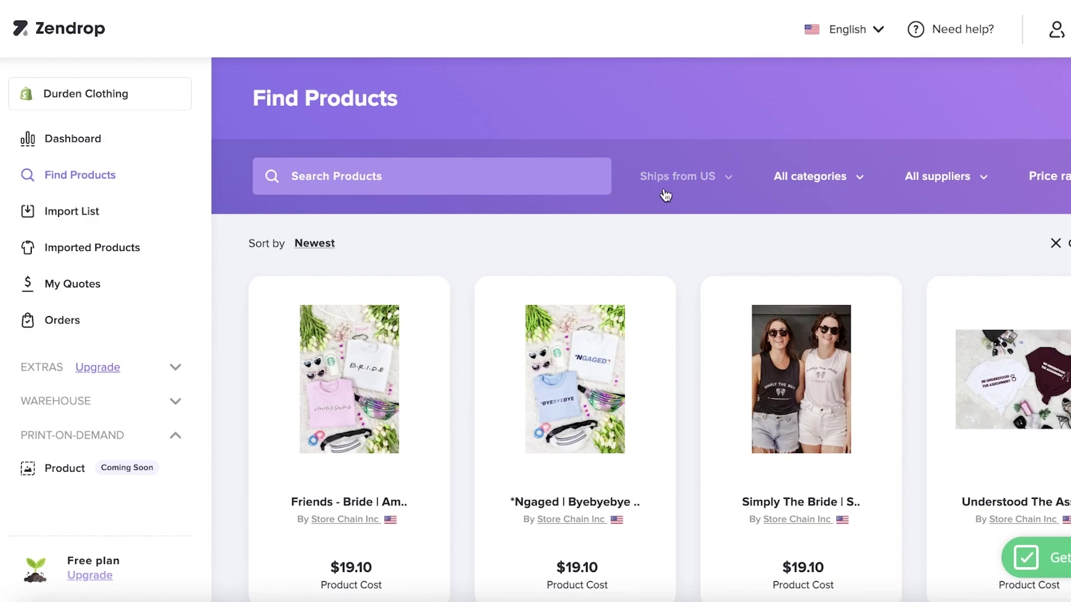
click(664, 192)
click(678, 221)
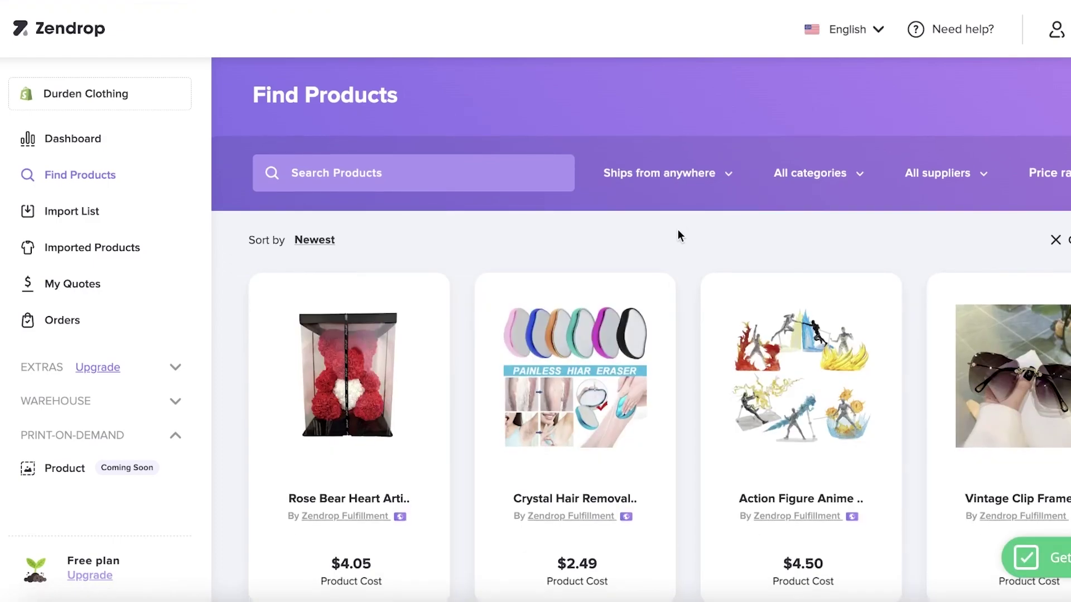
scroll(677, 229, down, 6)
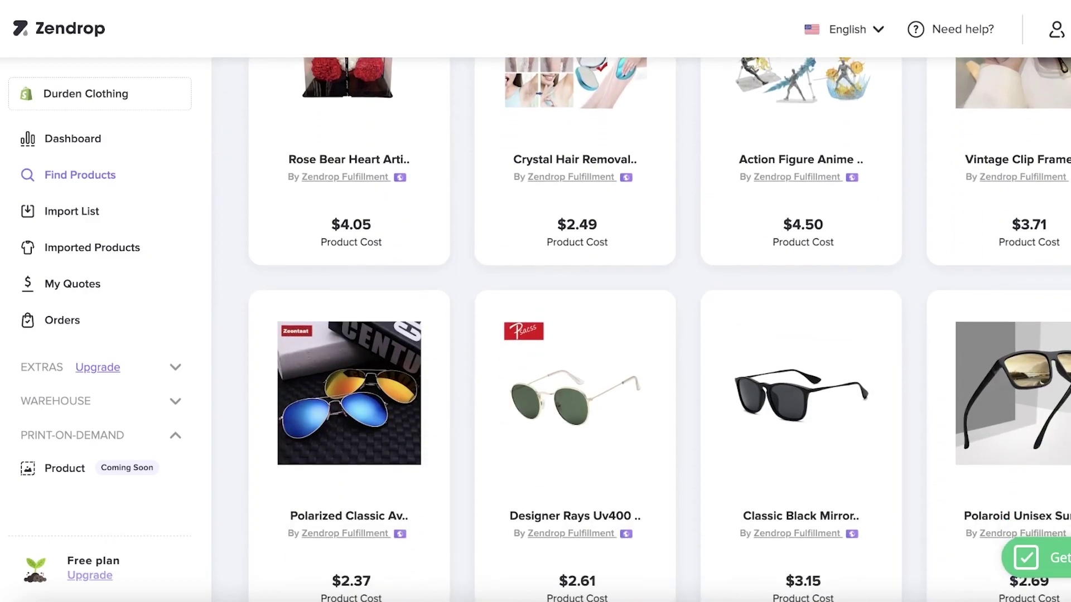
scroll(634, 280, down, 3)
scroll(634, 279, up, 9)
scroll(639, 314, down, 14)
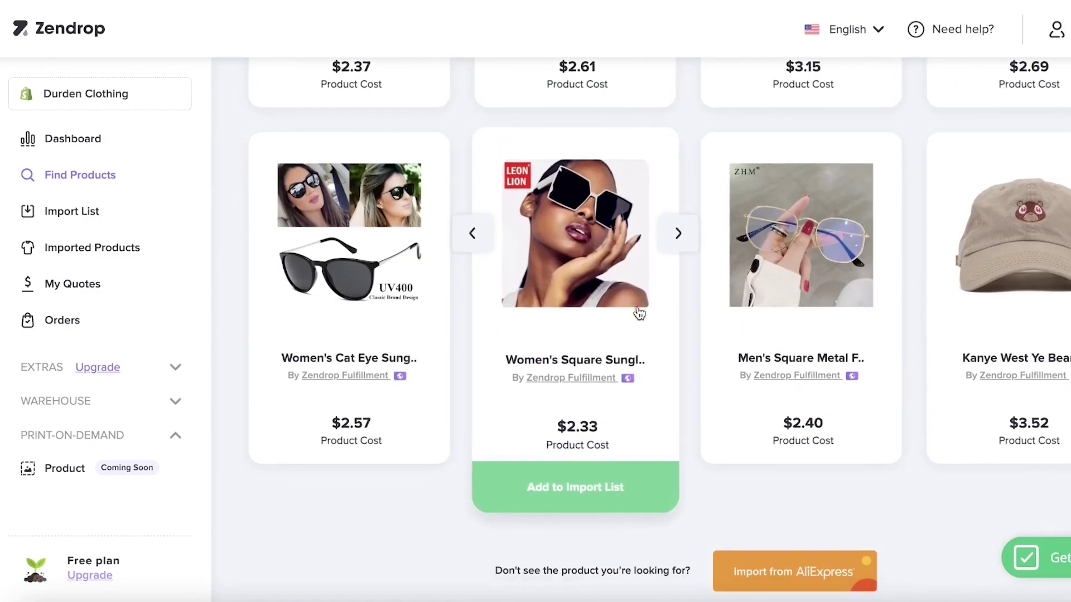
scroll(640, 314, down, 8)
scroll(639, 311, down, 5)
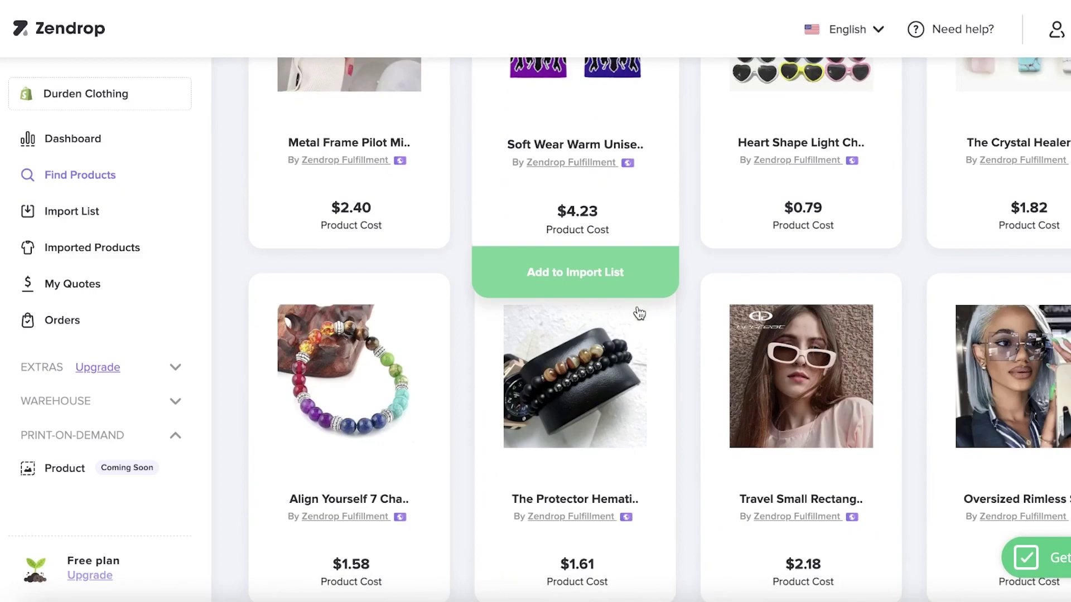
click(581, 154)
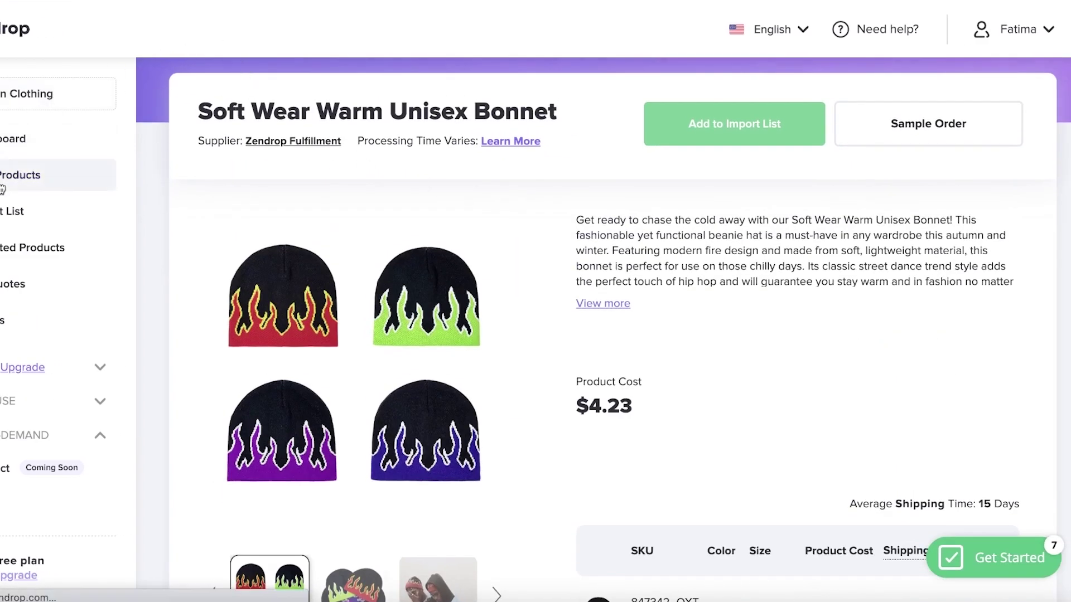
click(2, 184)
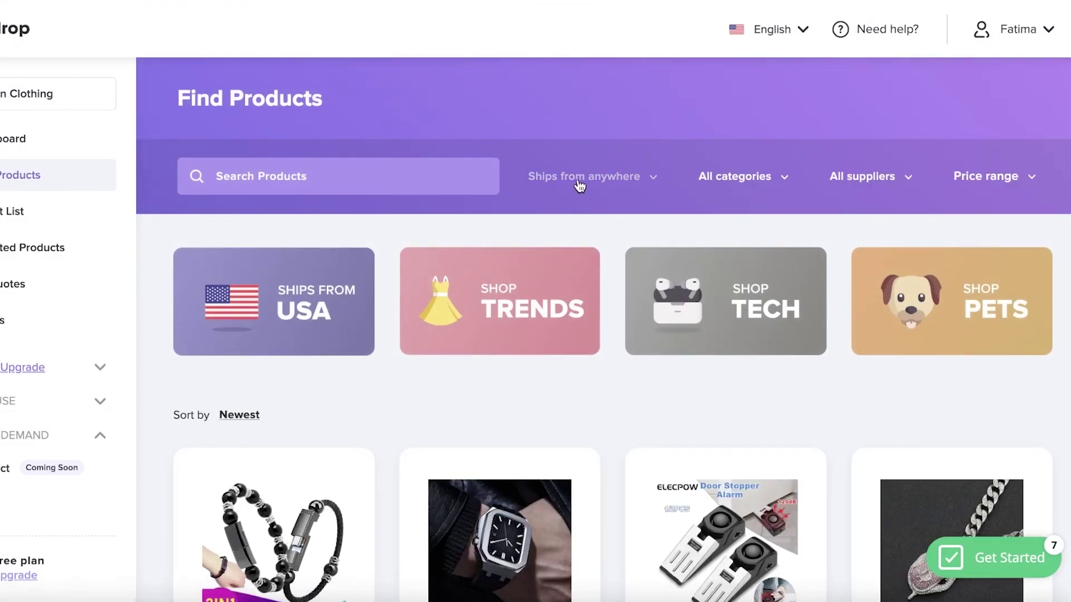
Step: Check the category and supplier filters, then restrict the price range to $1 - $58
click(744, 188)
scroll(750, 335, down, 2)
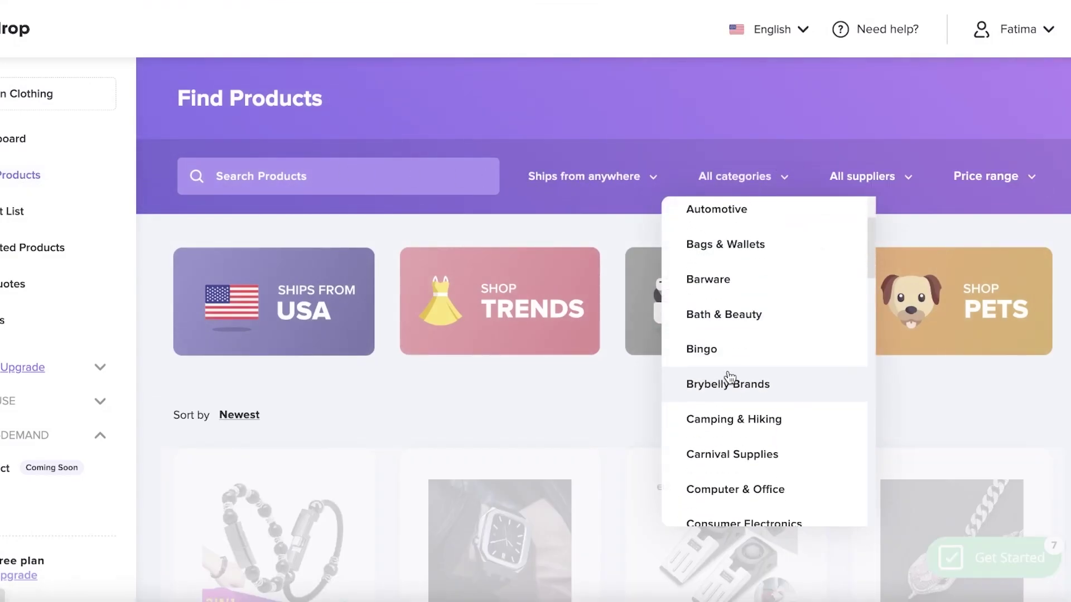
click(833, 177)
click(1031, 178)
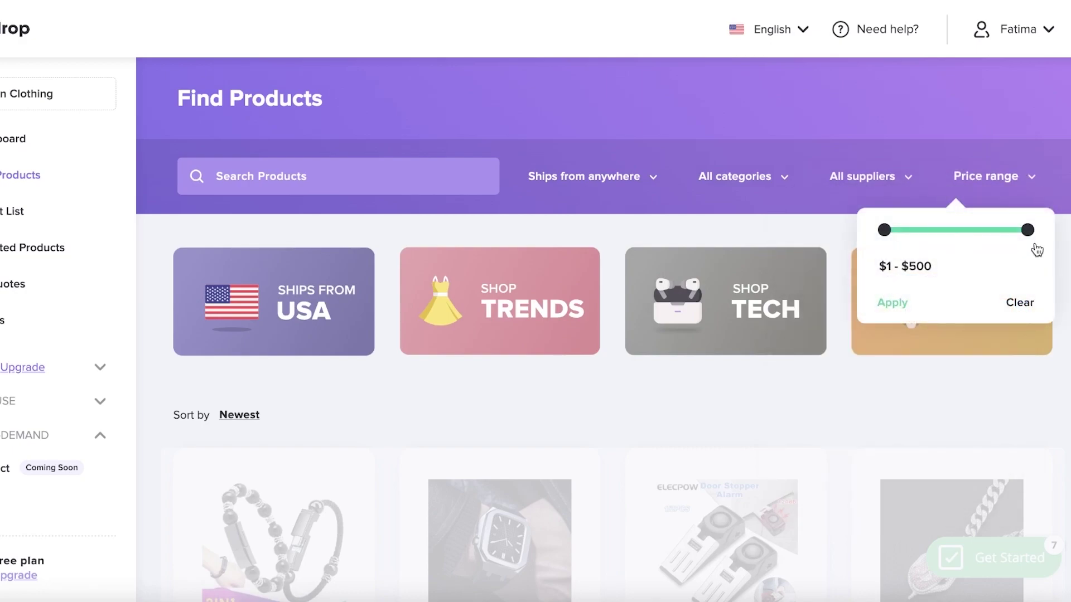
drag(1028, 230, 901, 236)
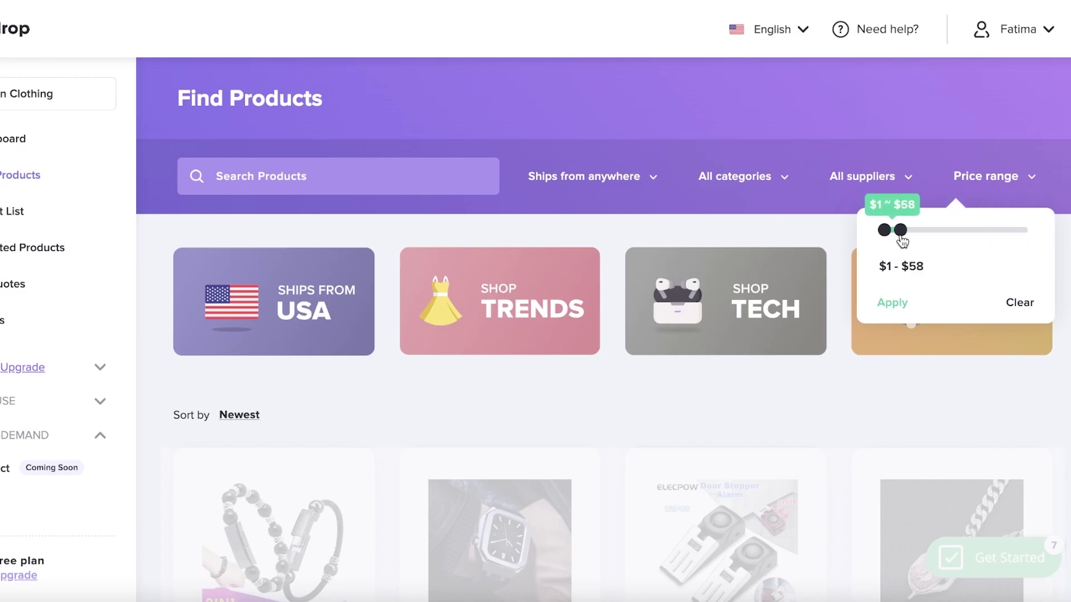
click(888, 304)
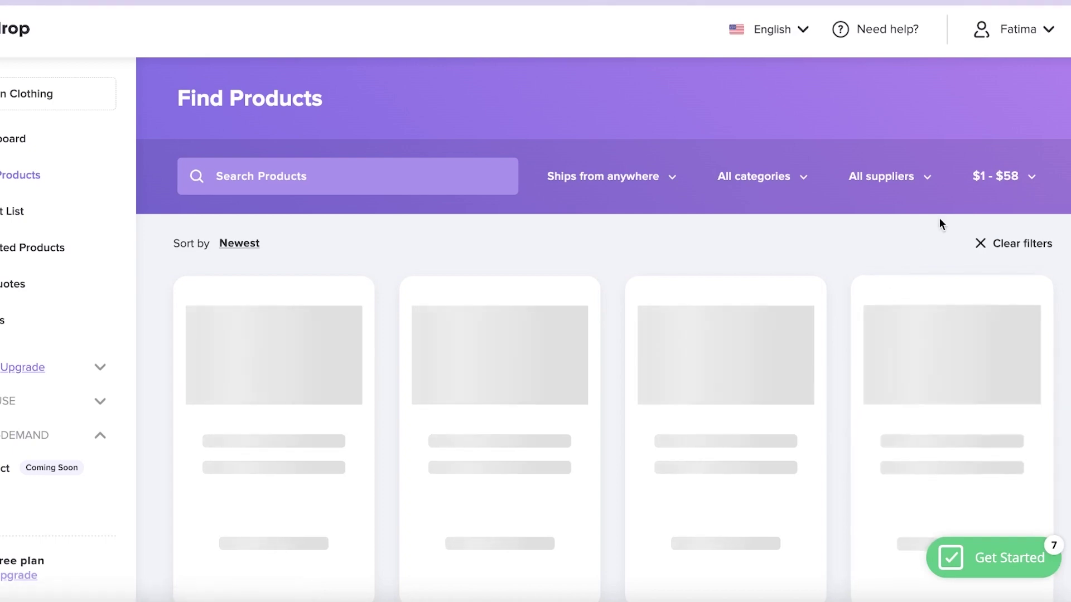
scroll(880, 210, down, 20)
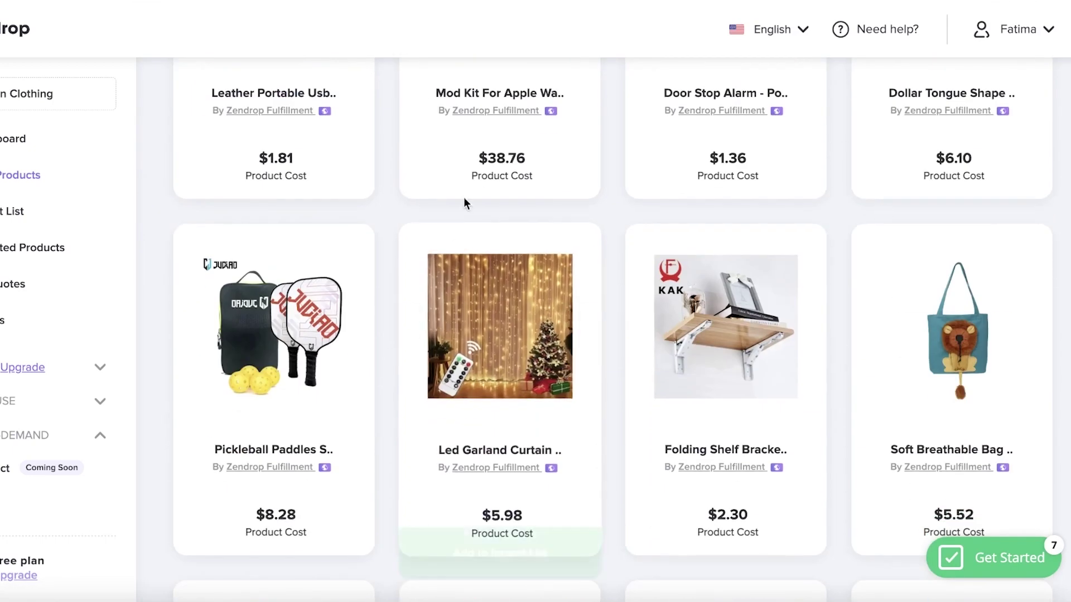
scroll(713, 251, down, 20)
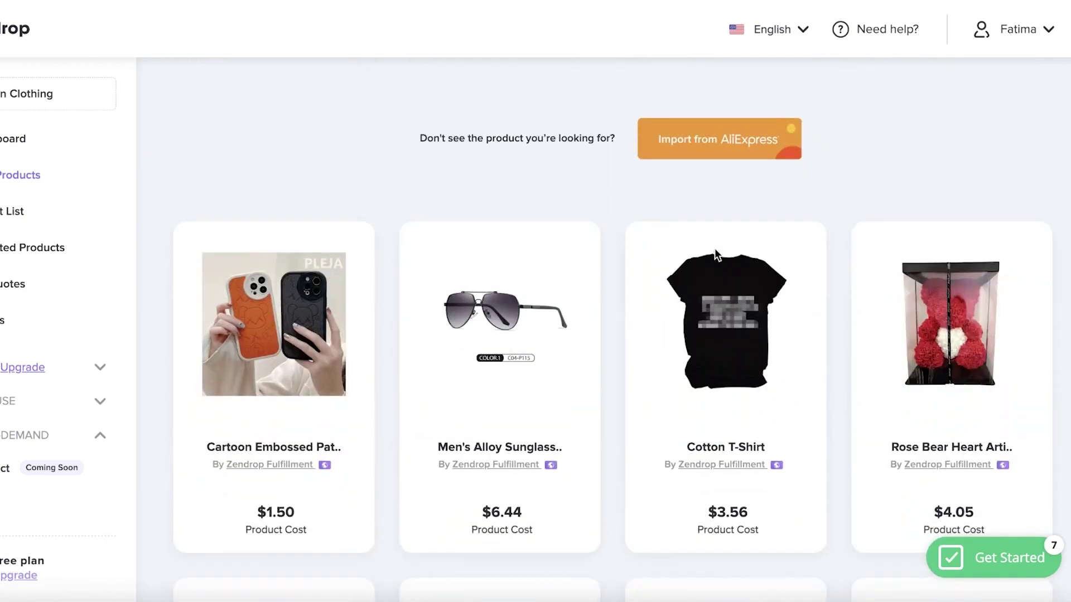
scroll(715, 249, down, 15)
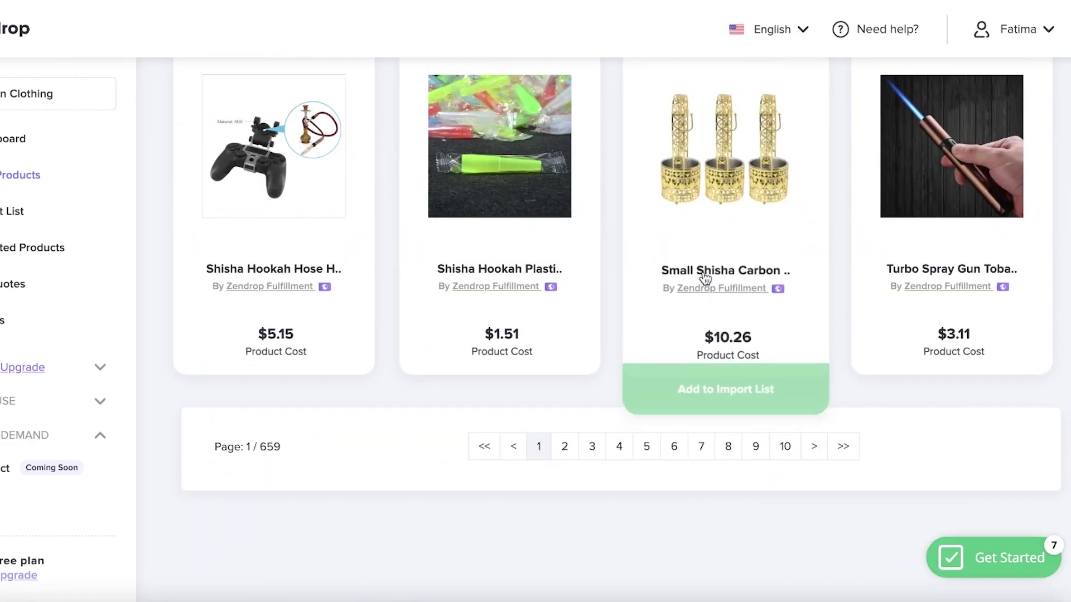
scroll(544, 373, up, 20)
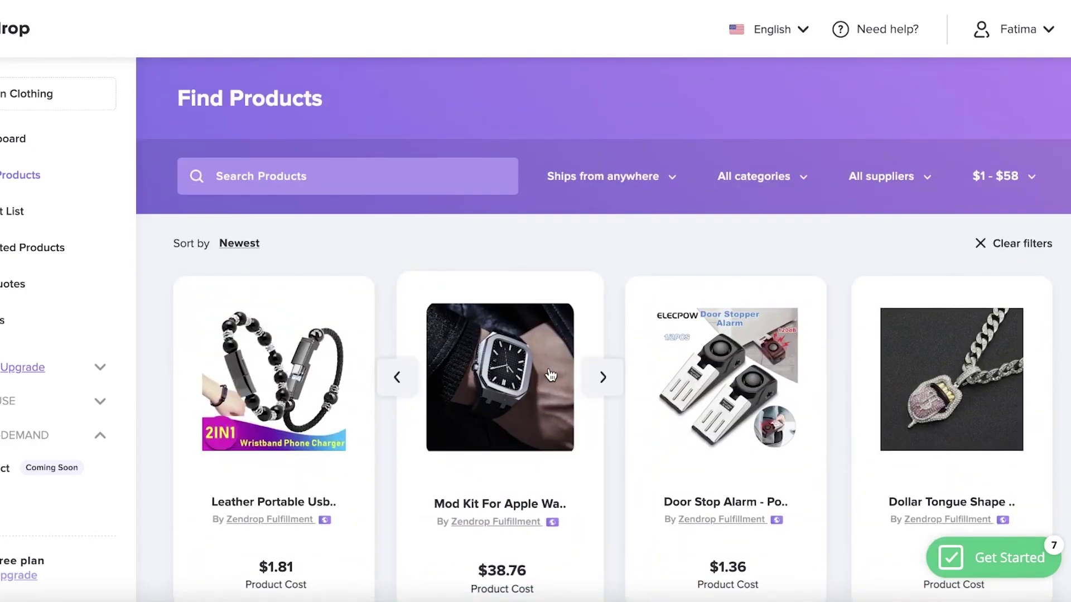
Step: Search for 'bag', open the orange Bag For Women Cloud, and add it to the Import List
click(402, 169)
text(bag)
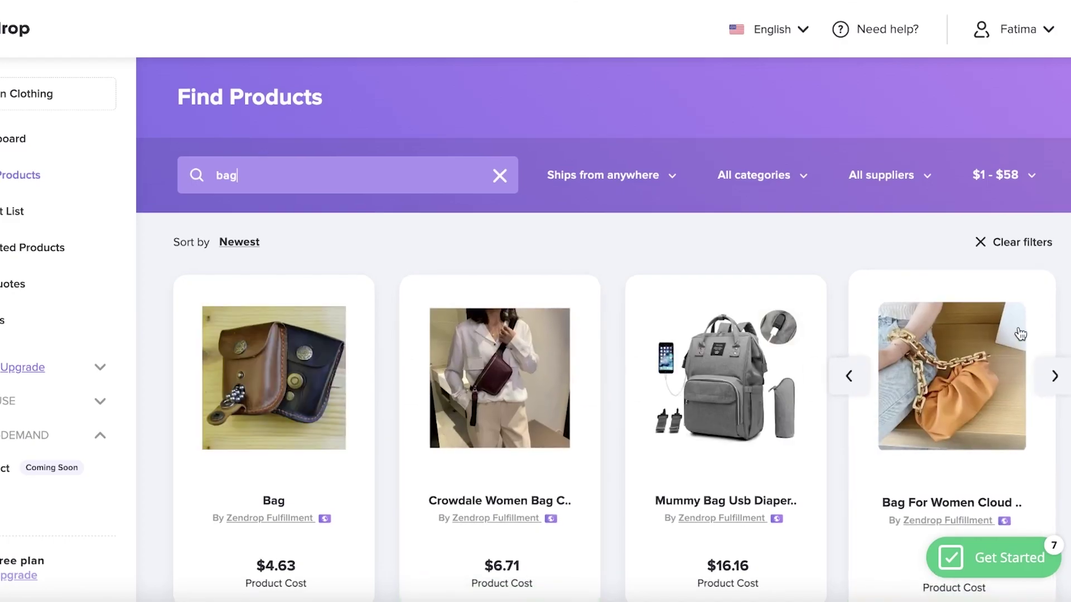
scroll(935, 316, down, 3)
scroll(858, 301, down, 3)
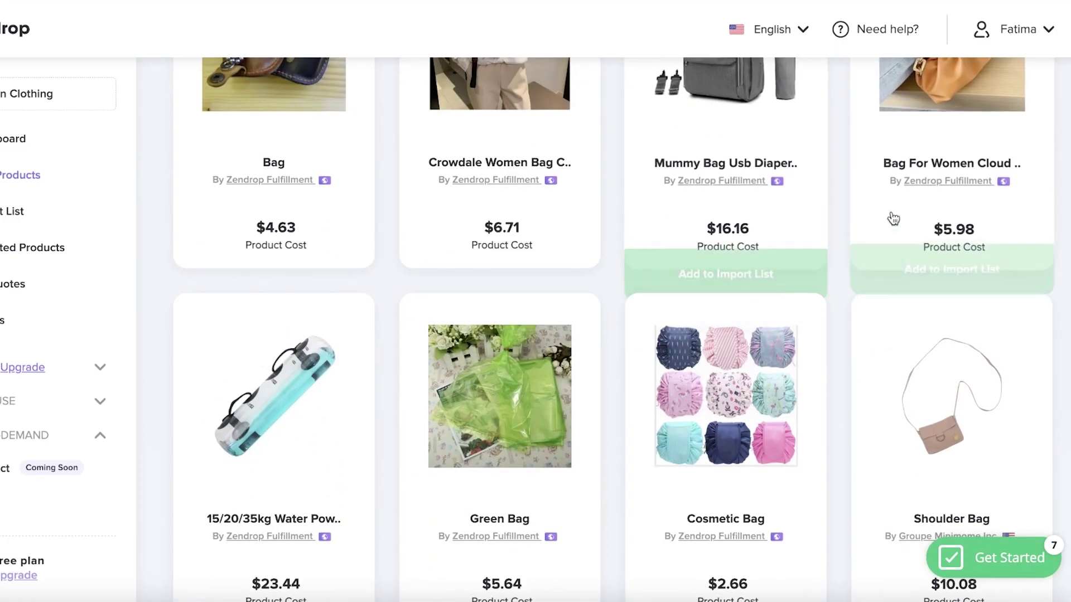
scroll(952, 232, up, 3)
click(952, 233)
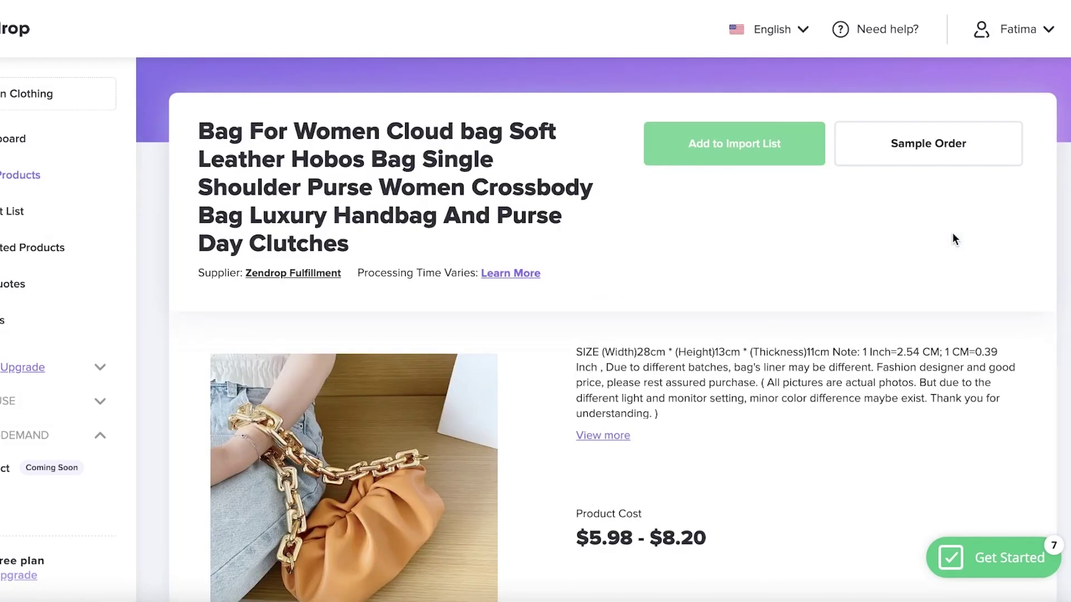
scroll(690, 322, down, 2)
scroll(691, 328, up, 1)
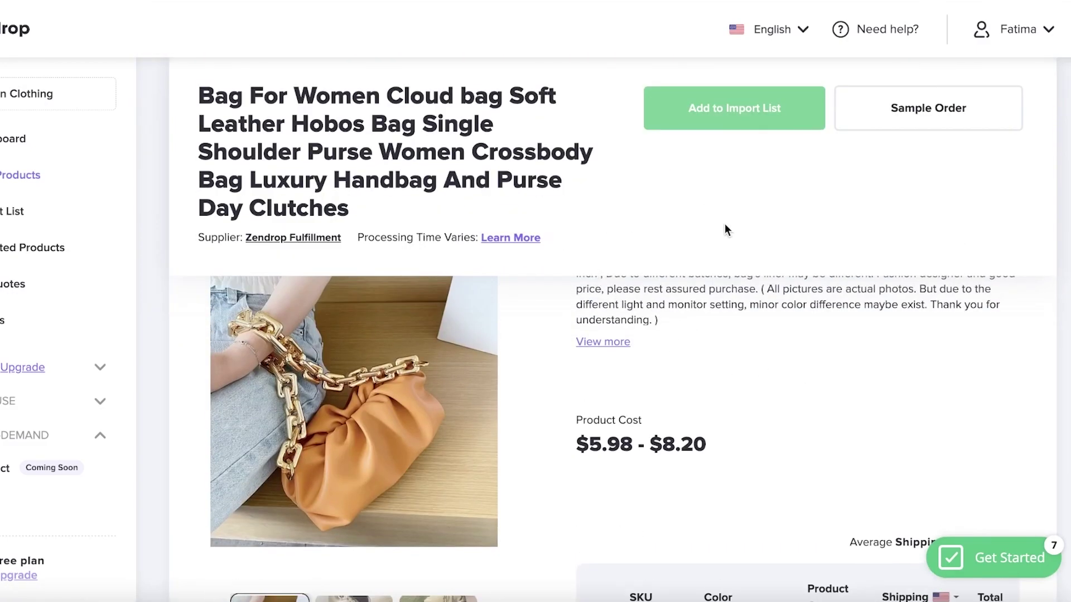
click(745, 118)
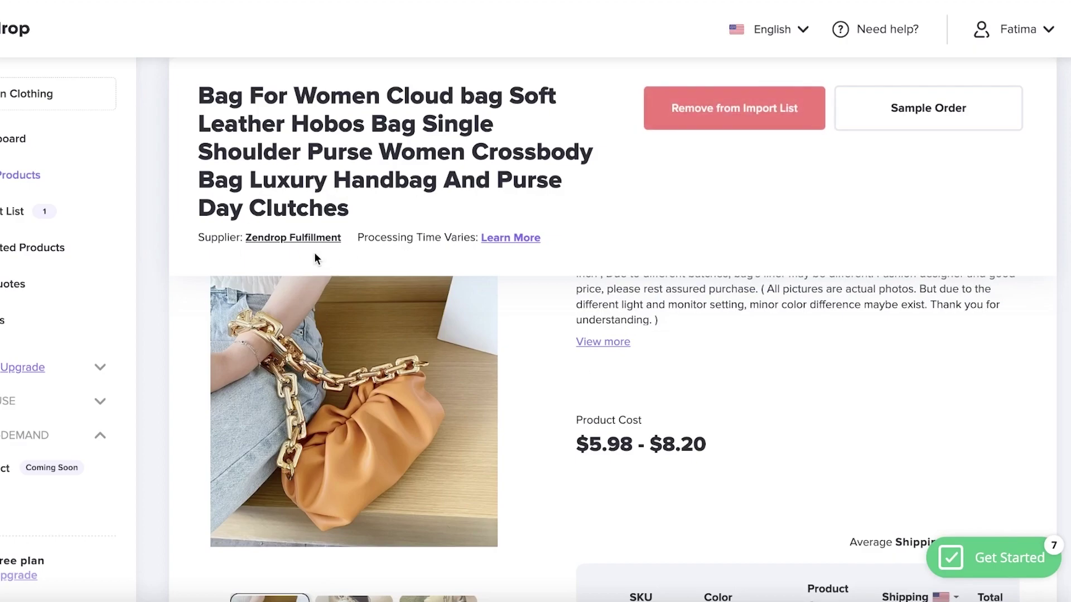
Step: In the Import List, rename the product to 'Cloud 9 Baguette Bag', correcting the Baguette spelling
click(64, 222)
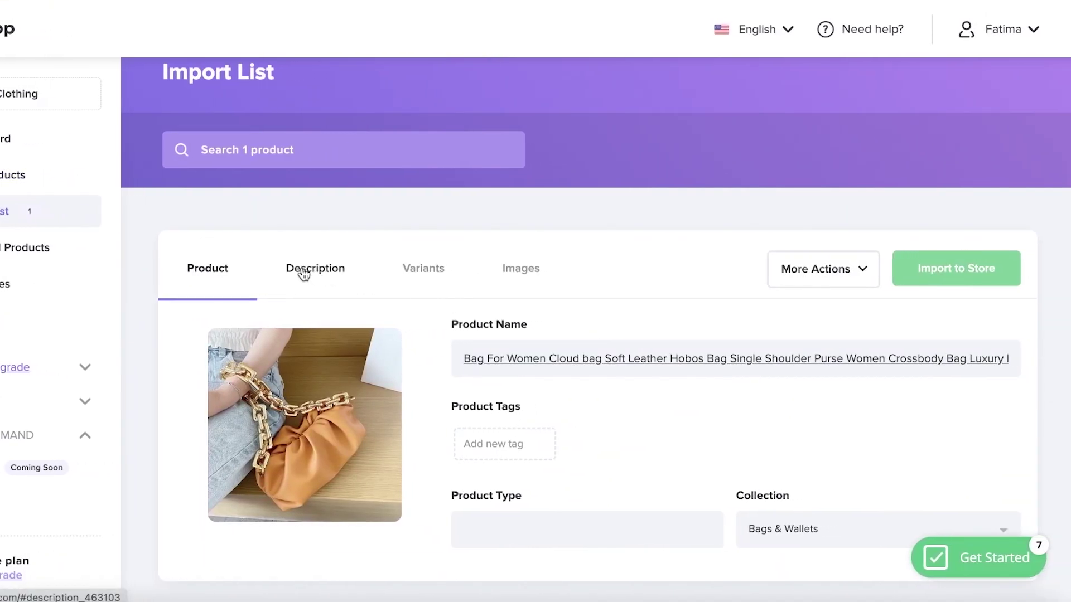
click(472, 357)
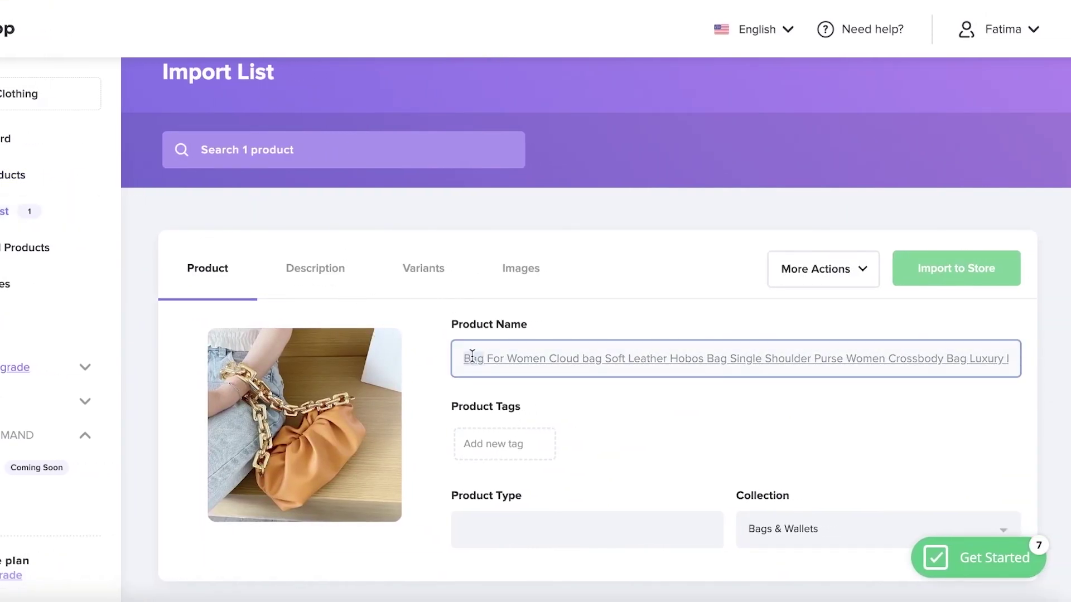
double_click(472, 357)
click(558, 320)
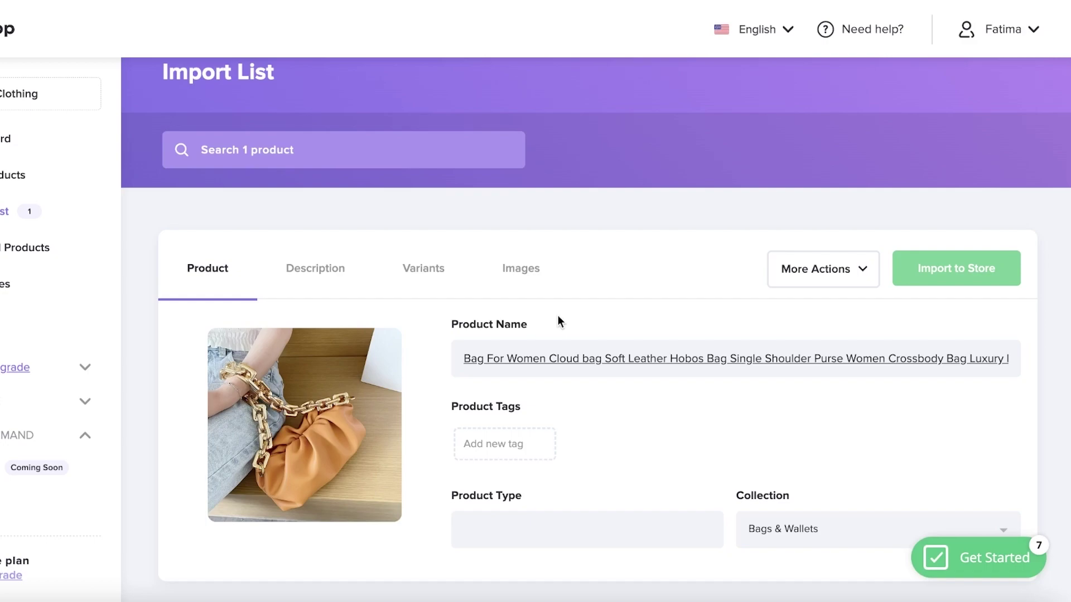
click(543, 351)
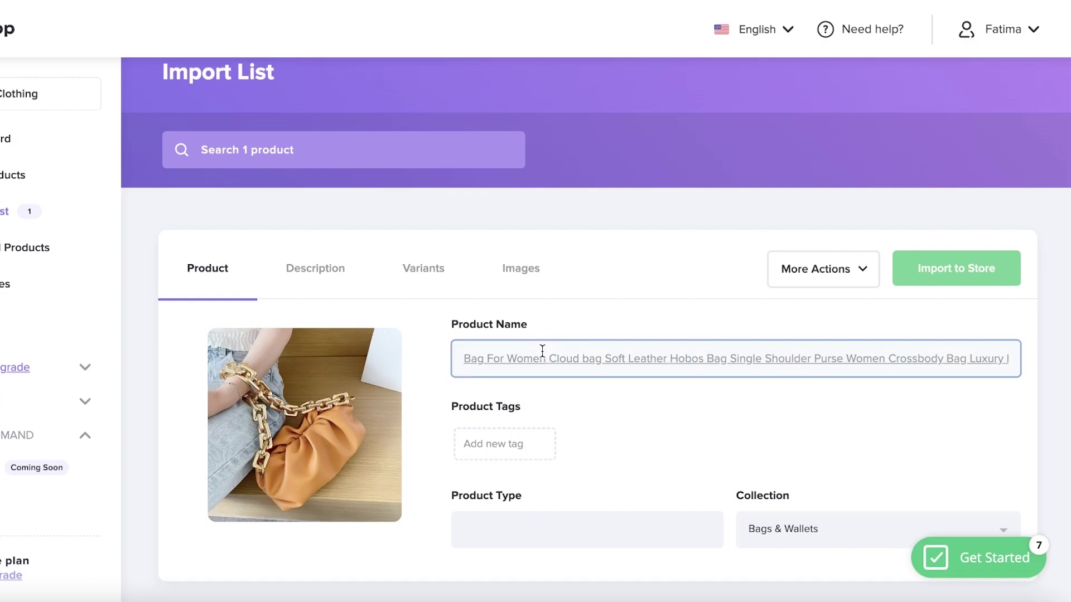
triple_click(542, 351)
text(Cloud 9 Baugette Bag)
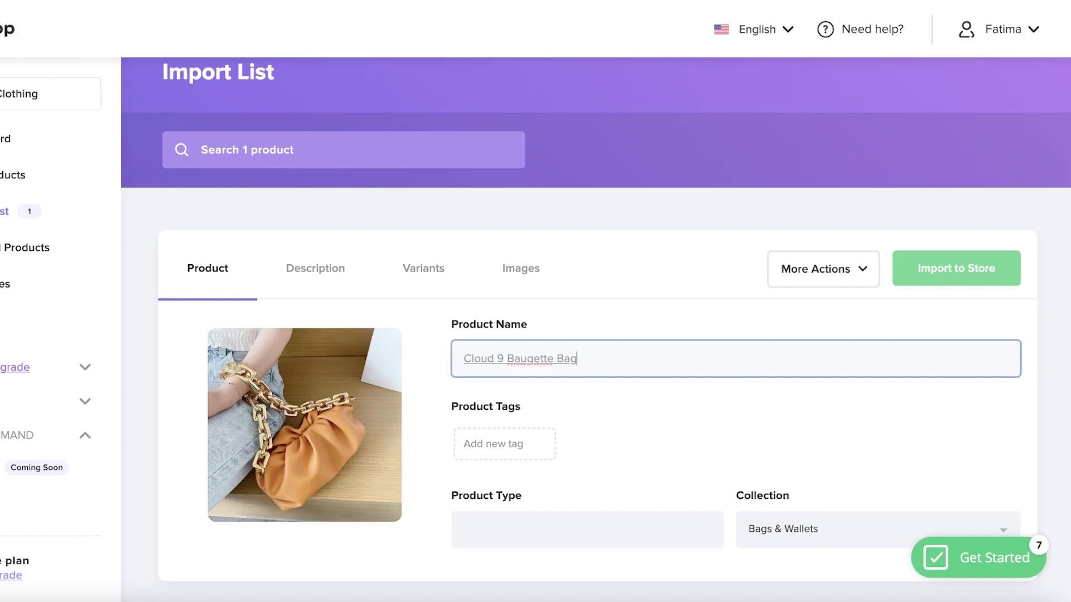
right_click(523, 357)
click(554, 289)
Step: Add the tags bag, purse and cloudbag and keep the Bags & Wallets collection
click(530, 439)
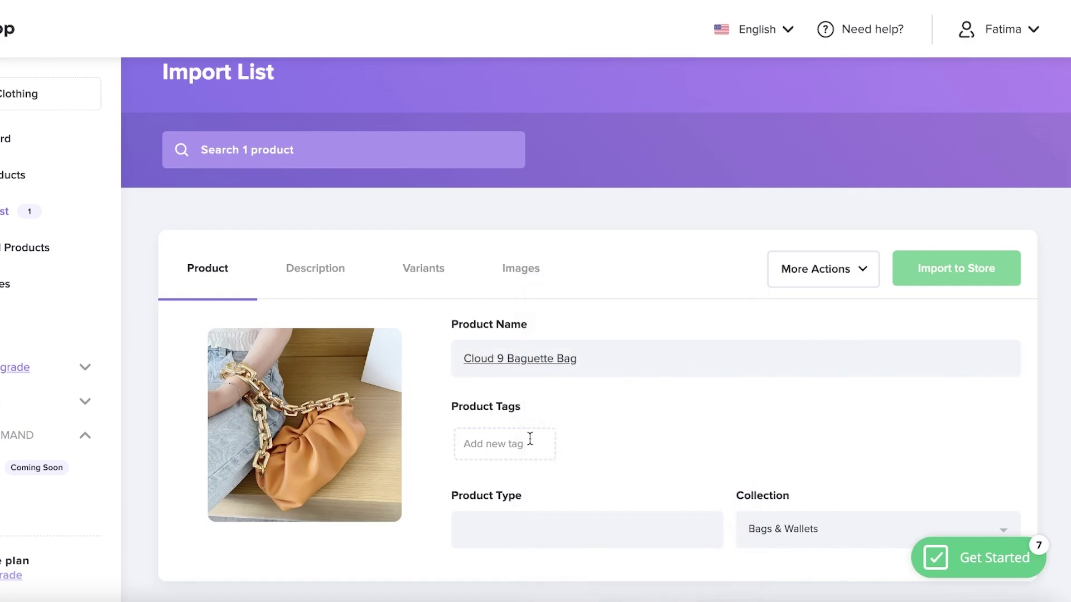
text(bag, purse, cloudbag)
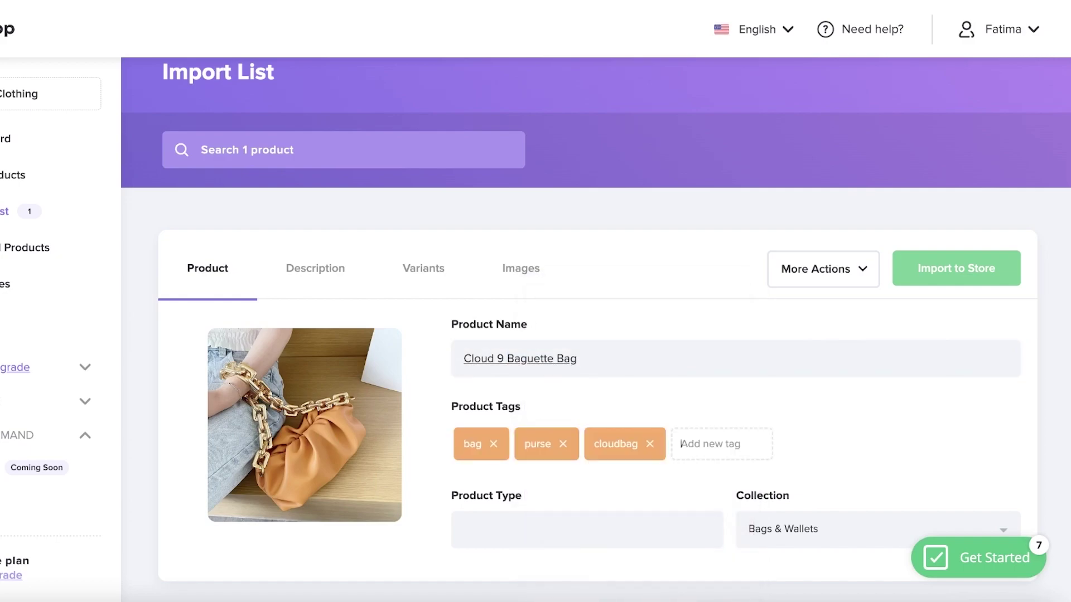
click(581, 519)
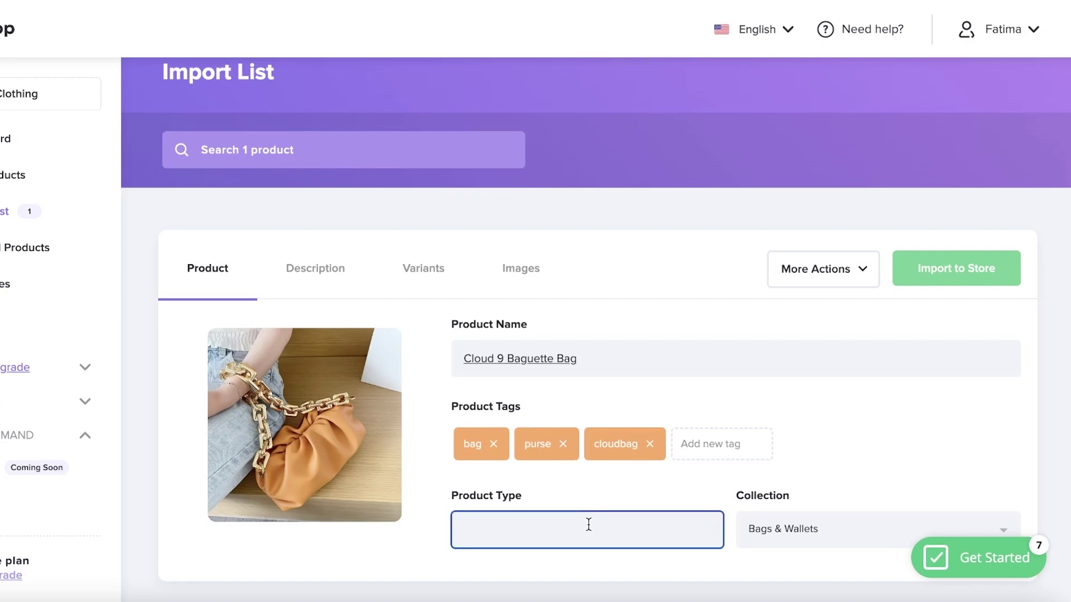
click(761, 539)
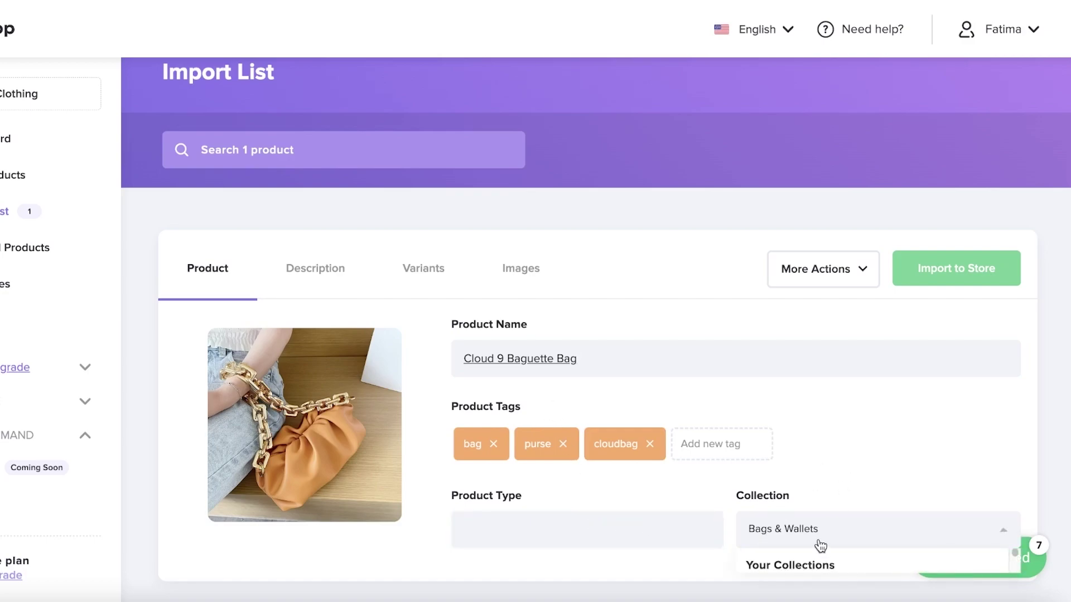
scroll(821, 574, down, 1)
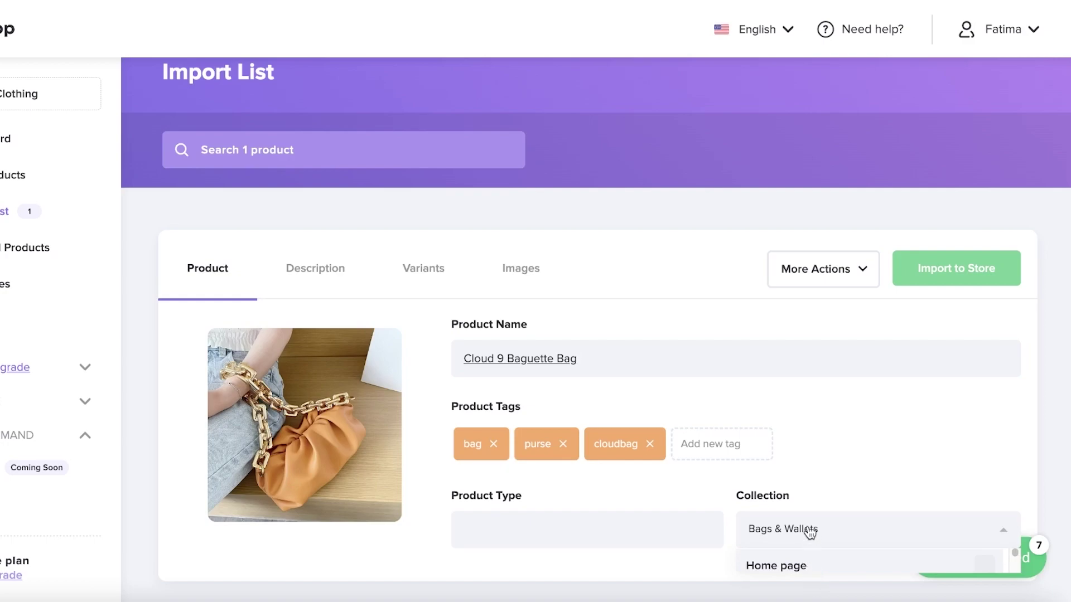
click(839, 446)
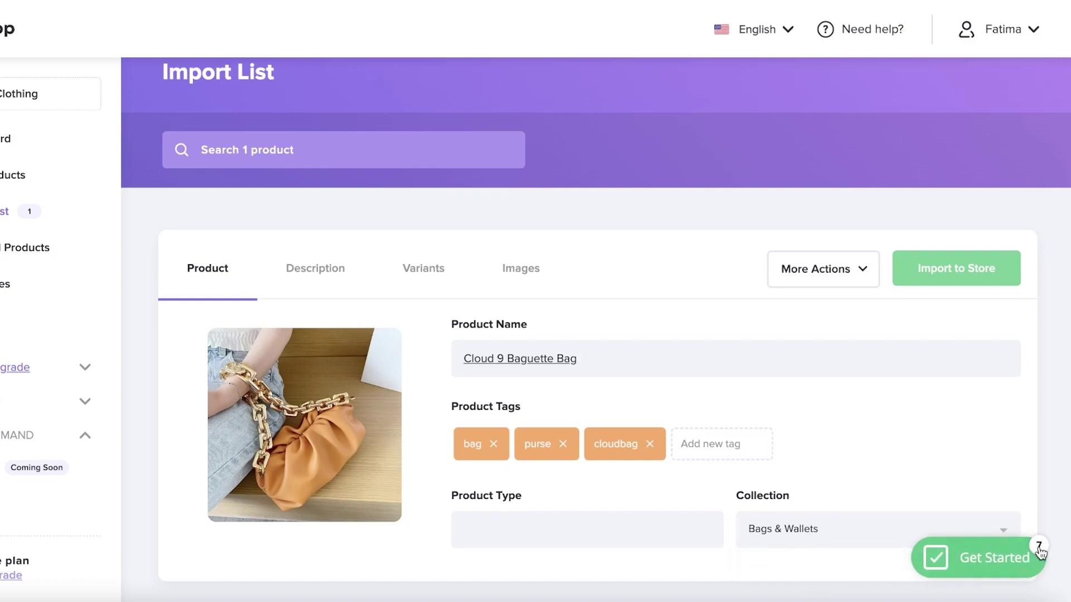
click(867, 262)
Step: Show the Description tab and review the 28cm × 13cm × 11cm size text
click(307, 268)
scroll(327, 230, down, 3)
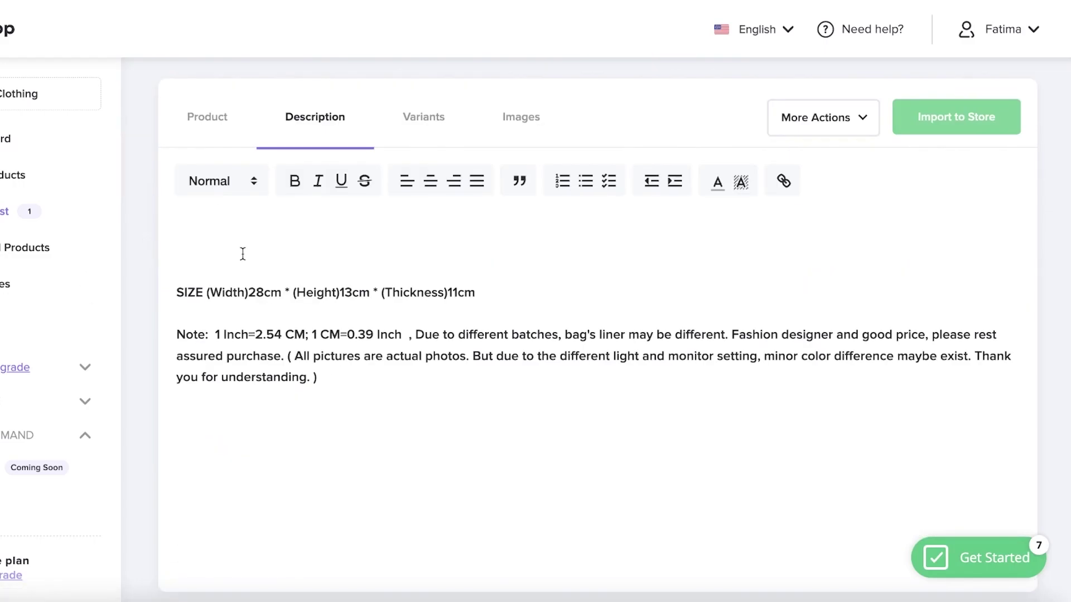
click(299, 435)
scroll(299, 434, up, 1)
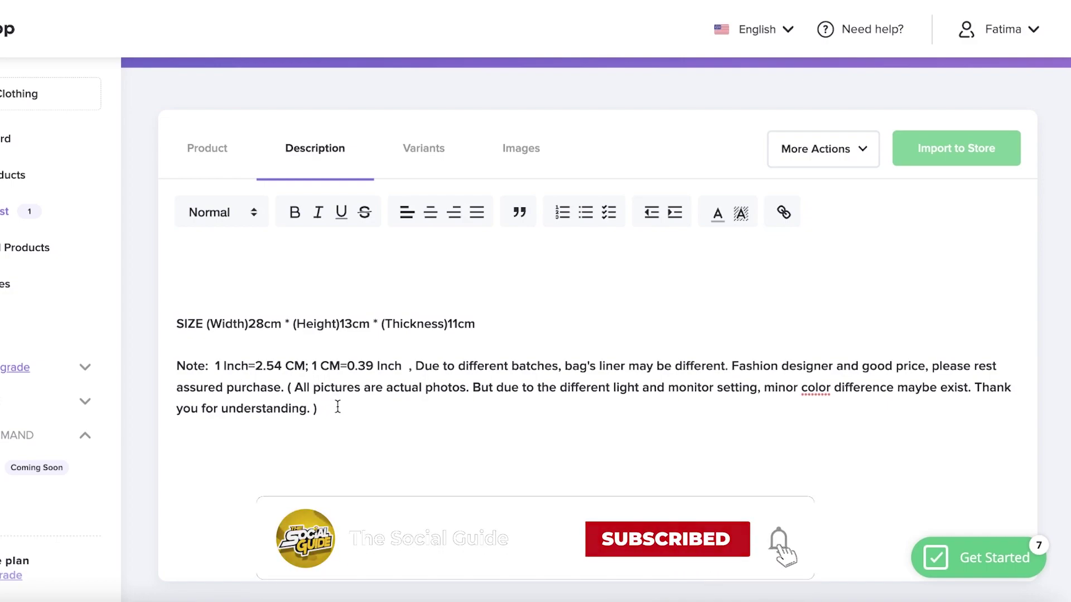
drag(337, 404, 162, 321)
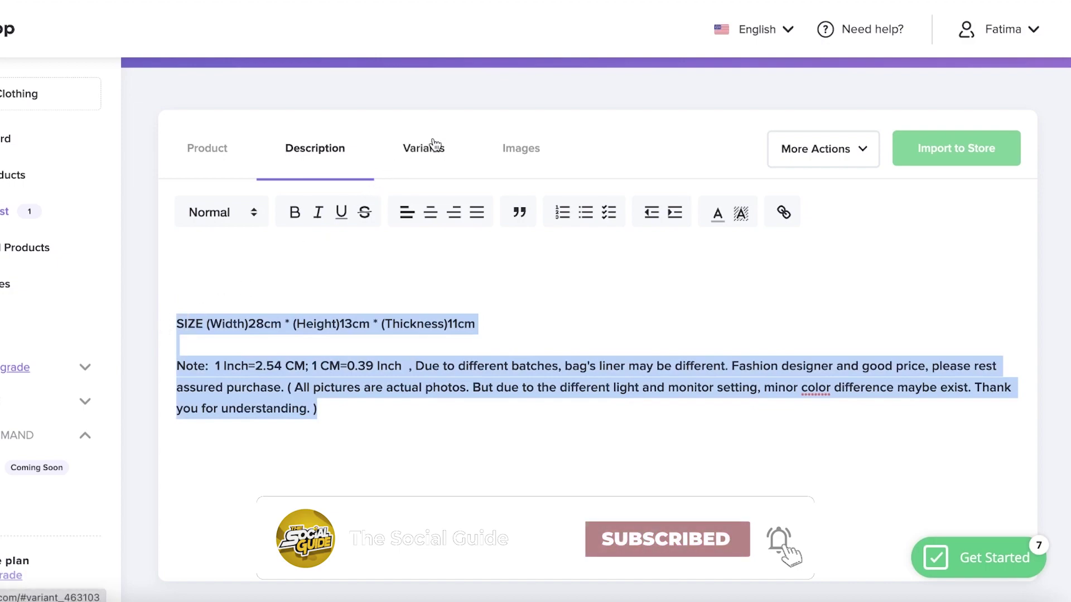
click(240, 302)
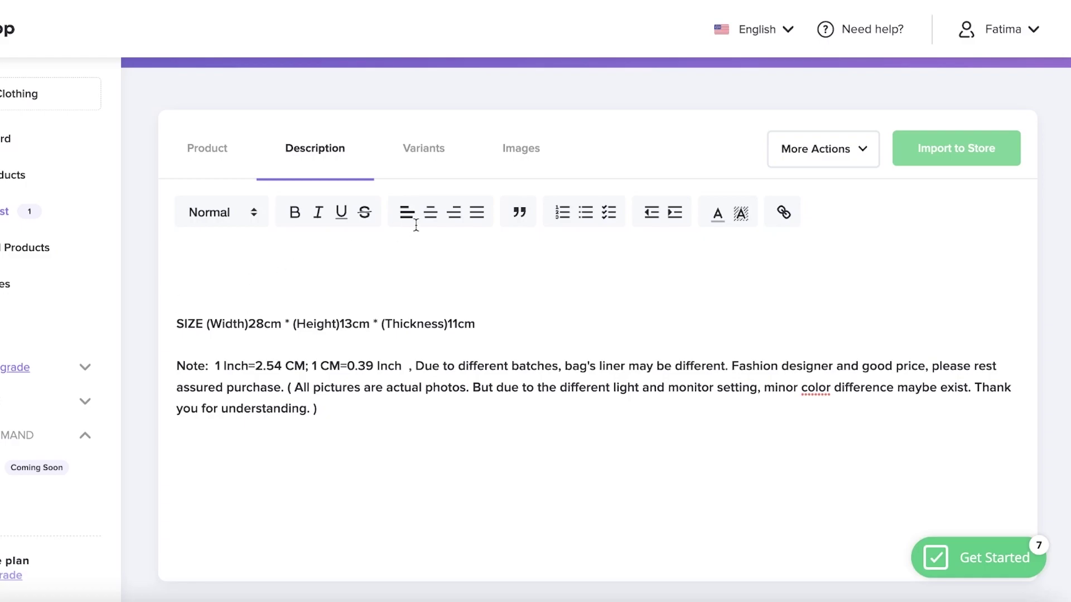
Step: On the Variants tab, exclude the Thick chain white, green, Black, Blue and Brown variants
click(427, 148)
scroll(341, 301, down, 3)
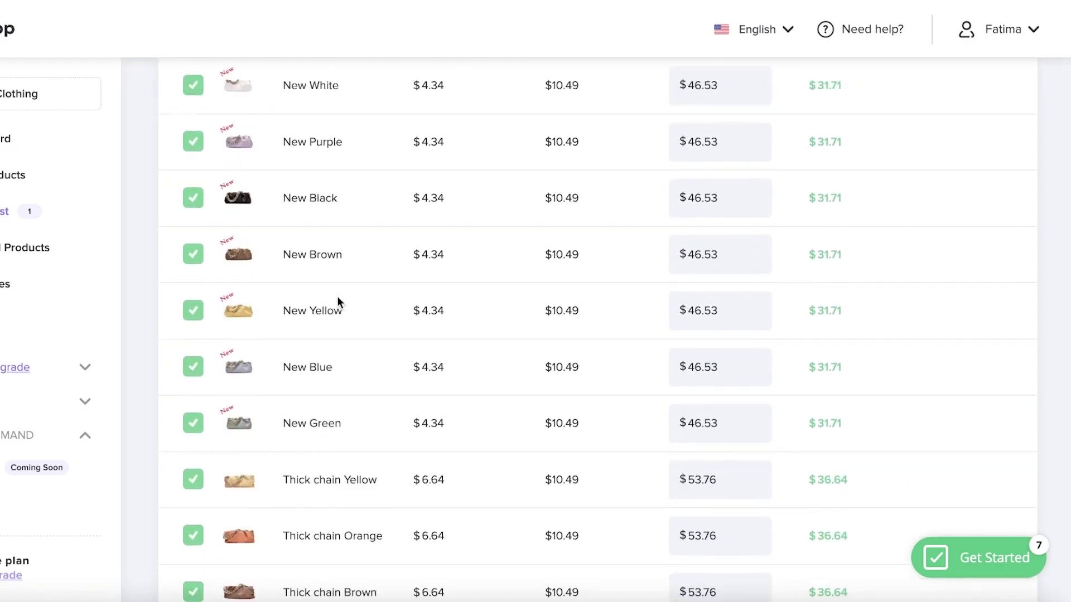
scroll(338, 301, down, 5)
scroll(208, 412, up, 9)
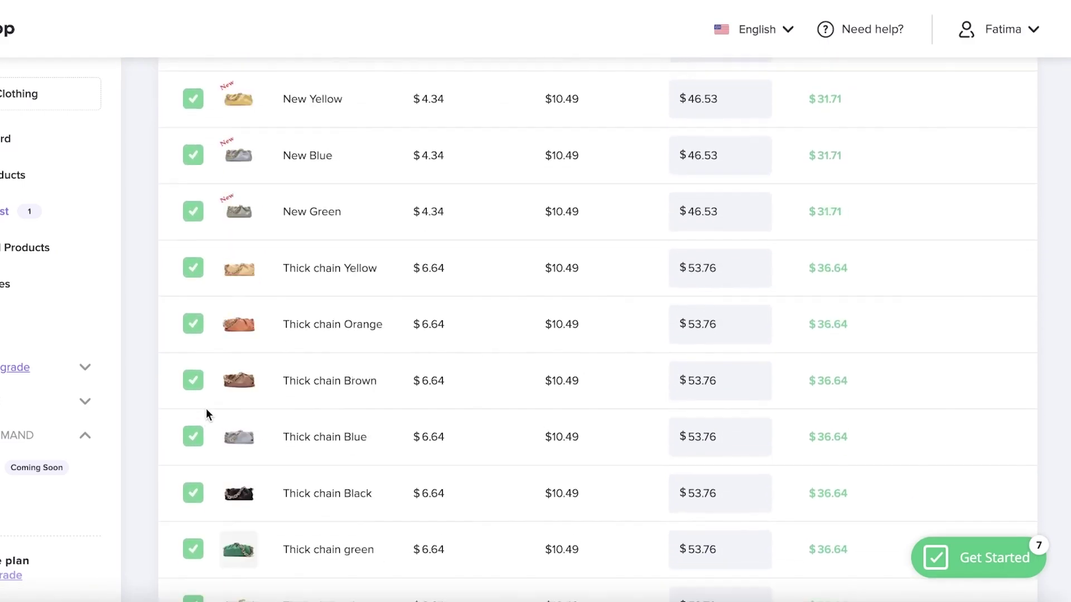
scroll(208, 410, down, 9)
scroll(211, 409, up, 4)
scroll(212, 405, up, 3)
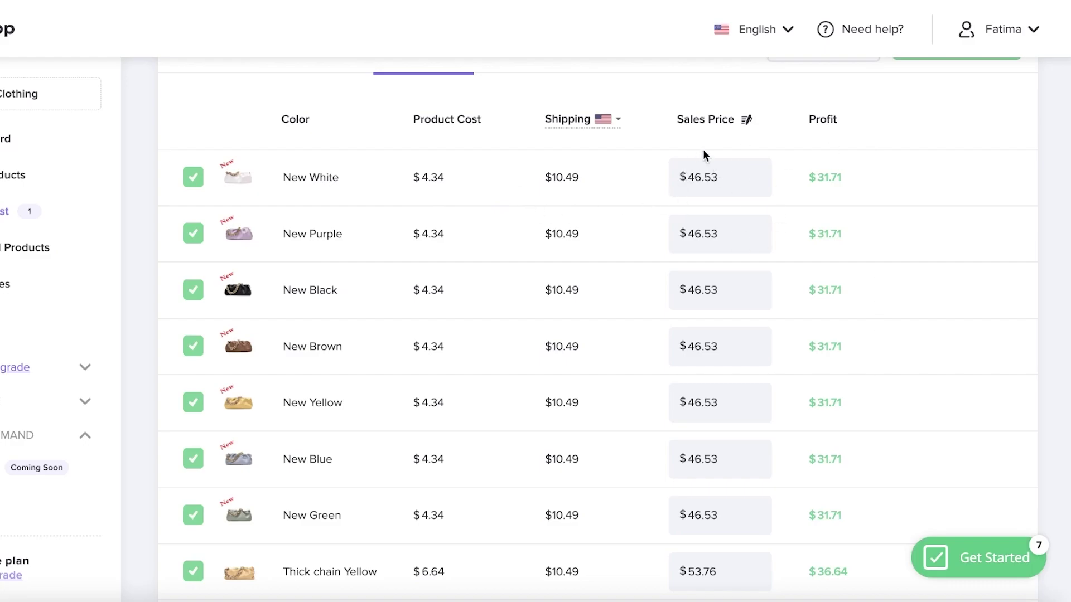
scroll(808, 349, down, 7)
scroll(792, 337, up, 10)
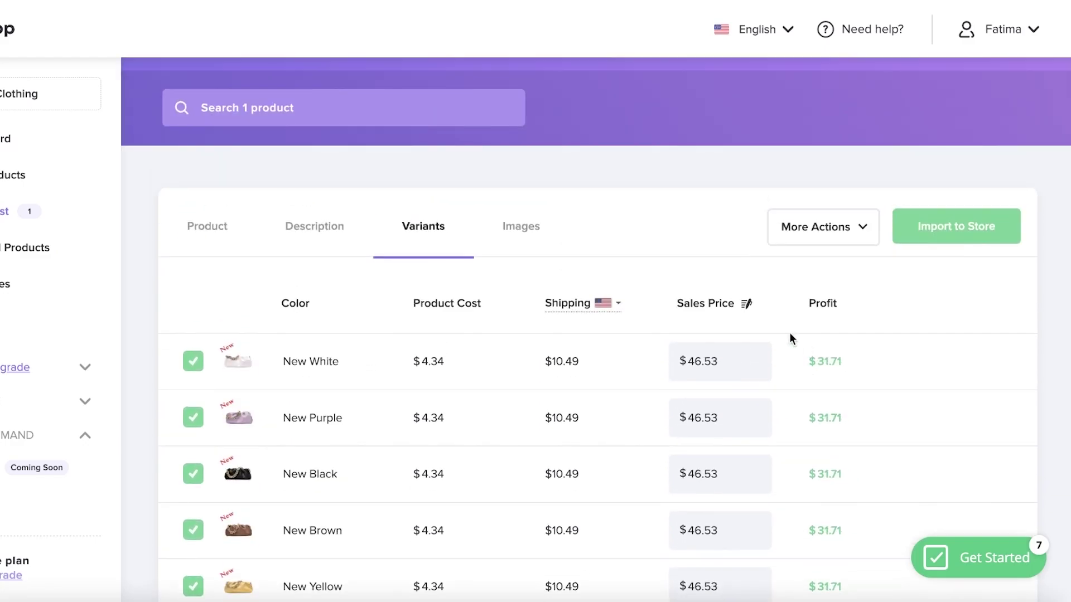
scroll(789, 334, down, 7)
scroll(532, 347, down, 3)
scroll(282, 530, up, 8)
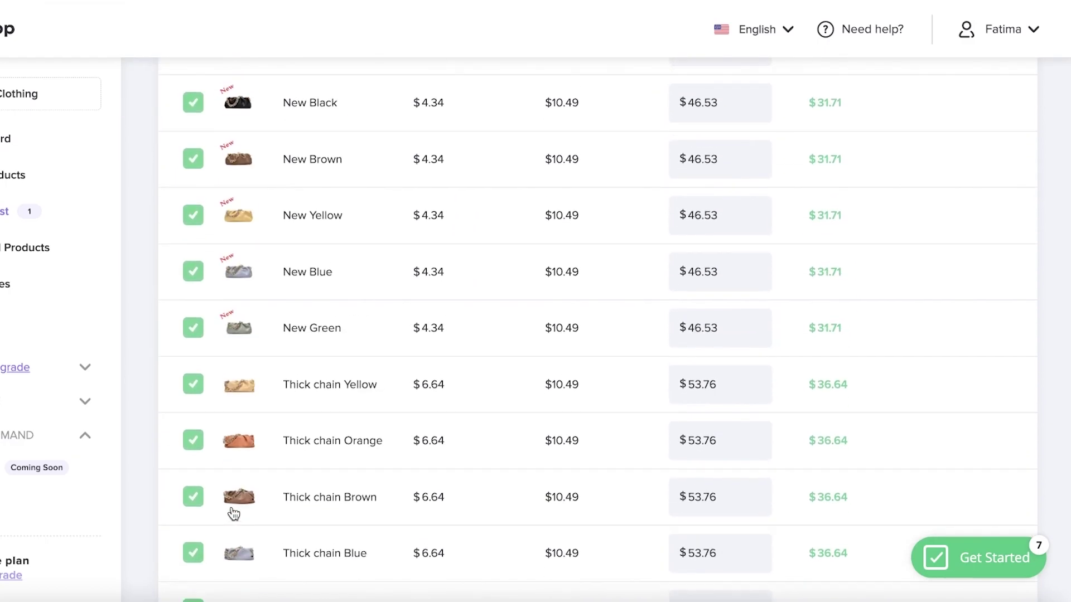
scroll(249, 329, down, 8)
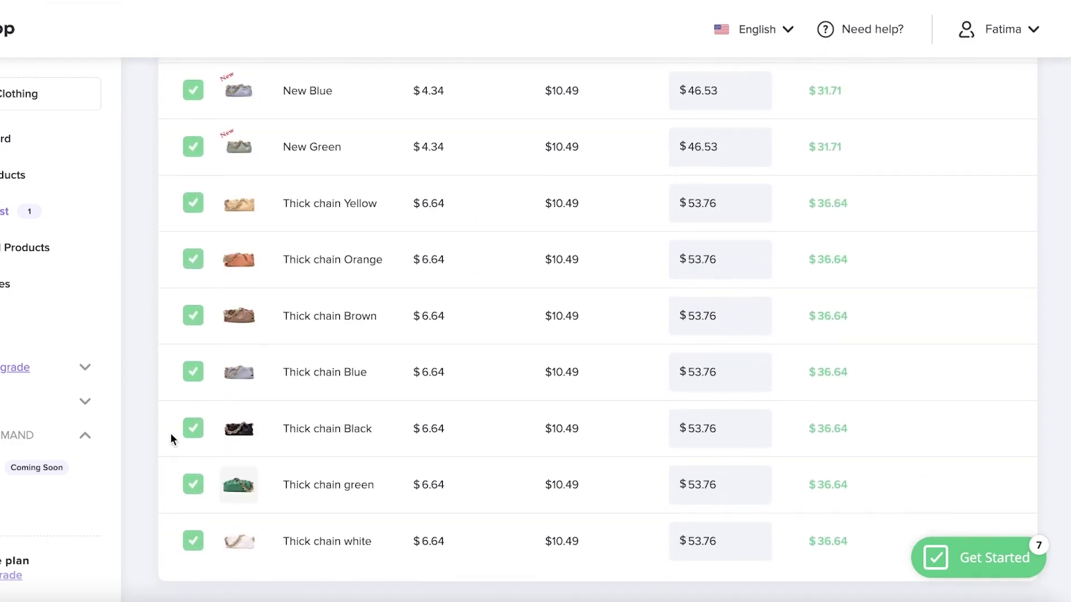
click(192, 543)
click(193, 484)
click(193, 428)
click(193, 372)
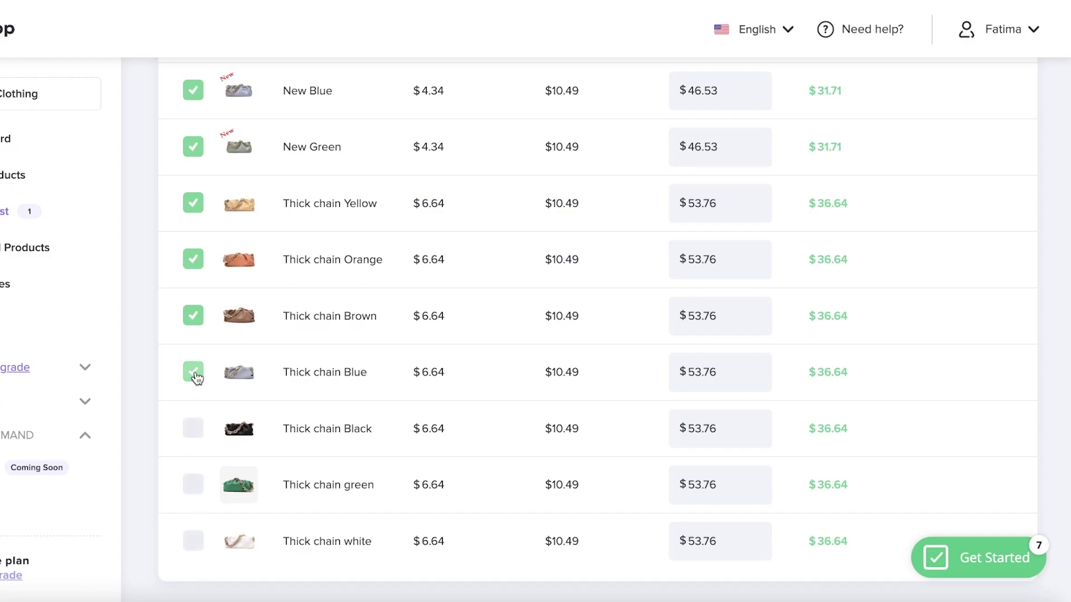
click(195, 318)
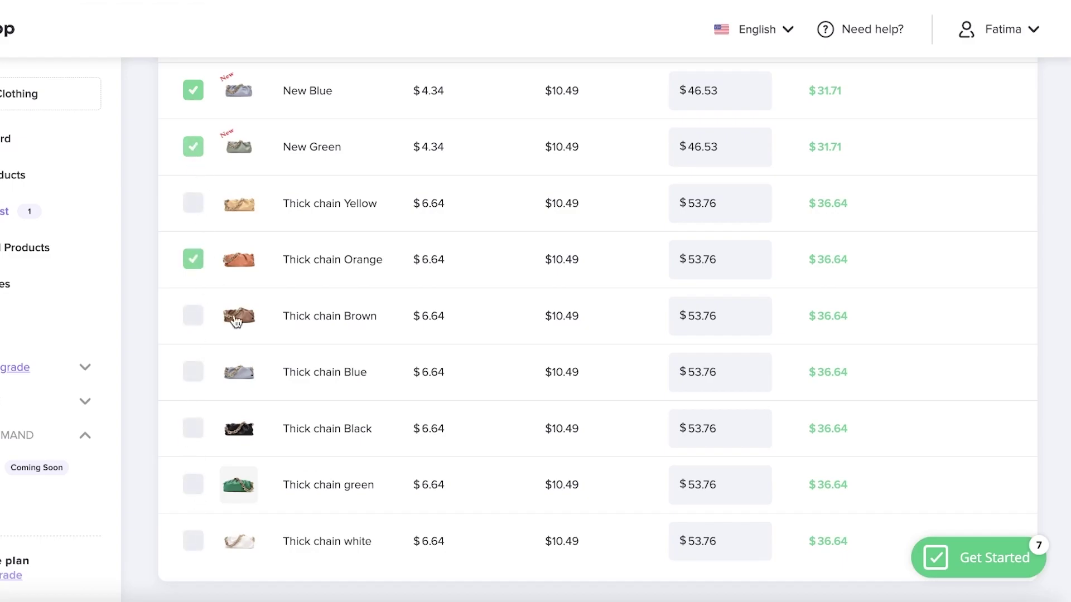
Step: Also exclude Thick chain Orange and New Blue, and nudge a sales price with the spin arrows
scroll(229, 350, up, 3)
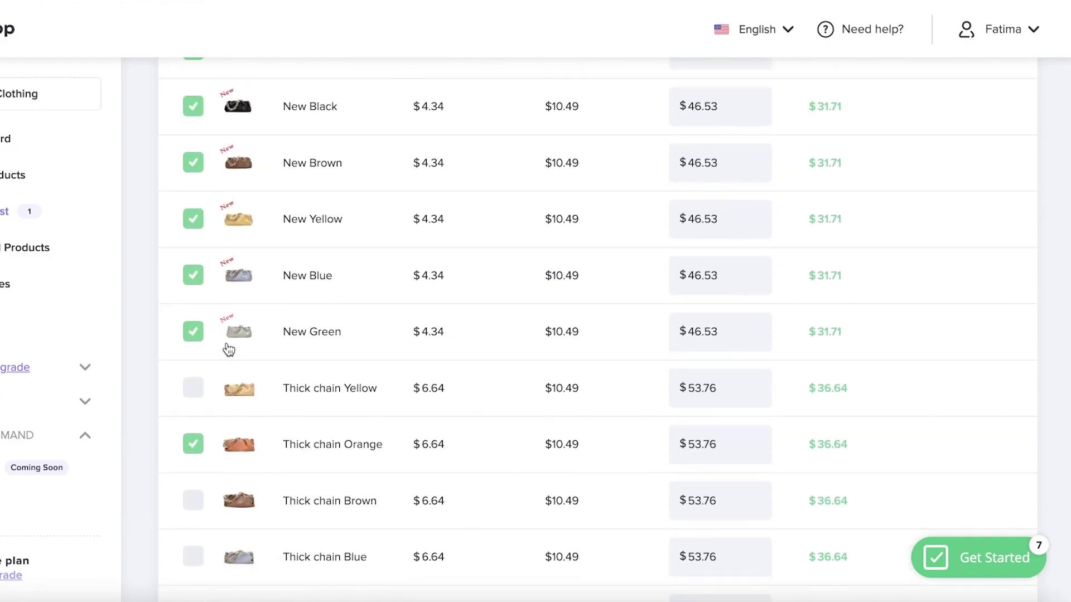
click(193, 444)
scroll(193, 446, up, 4)
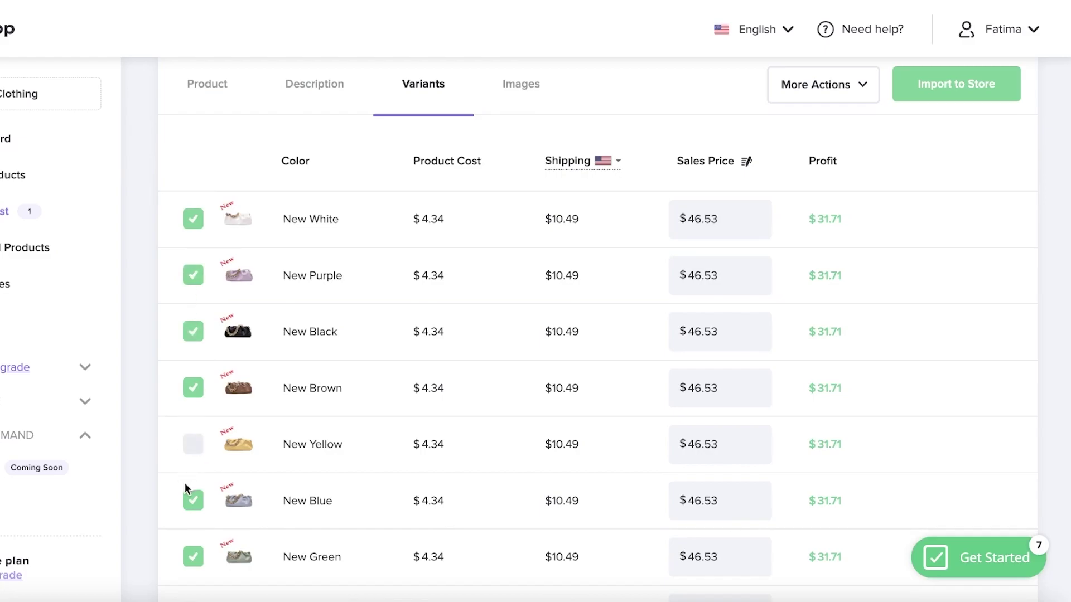
scroll(191, 518, down, 4)
click(193, 297)
scroll(201, 290, up, 6)
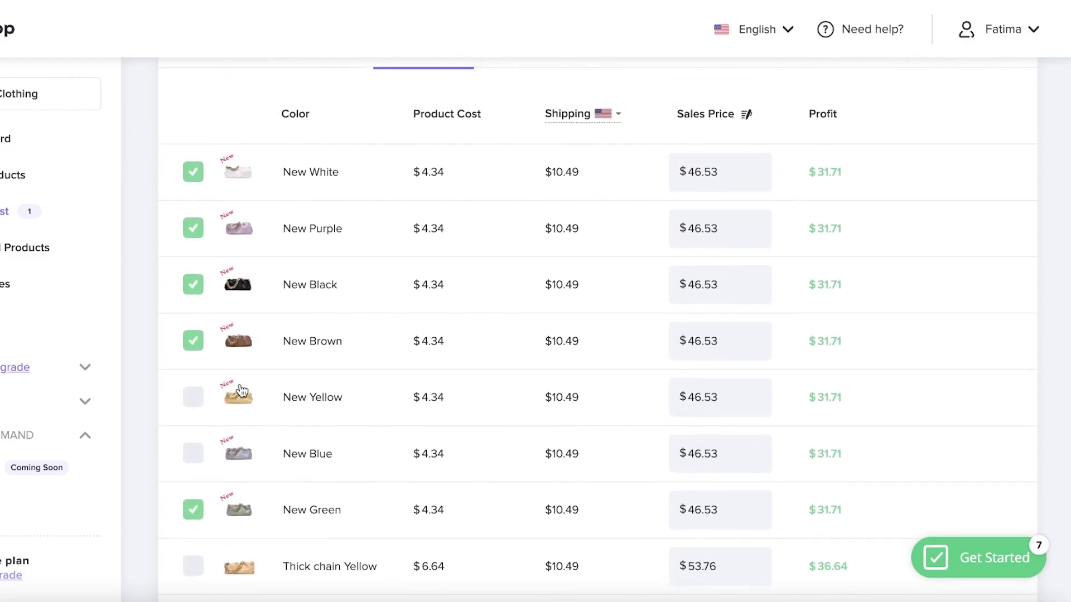
scroll(191, 477, down, 3)
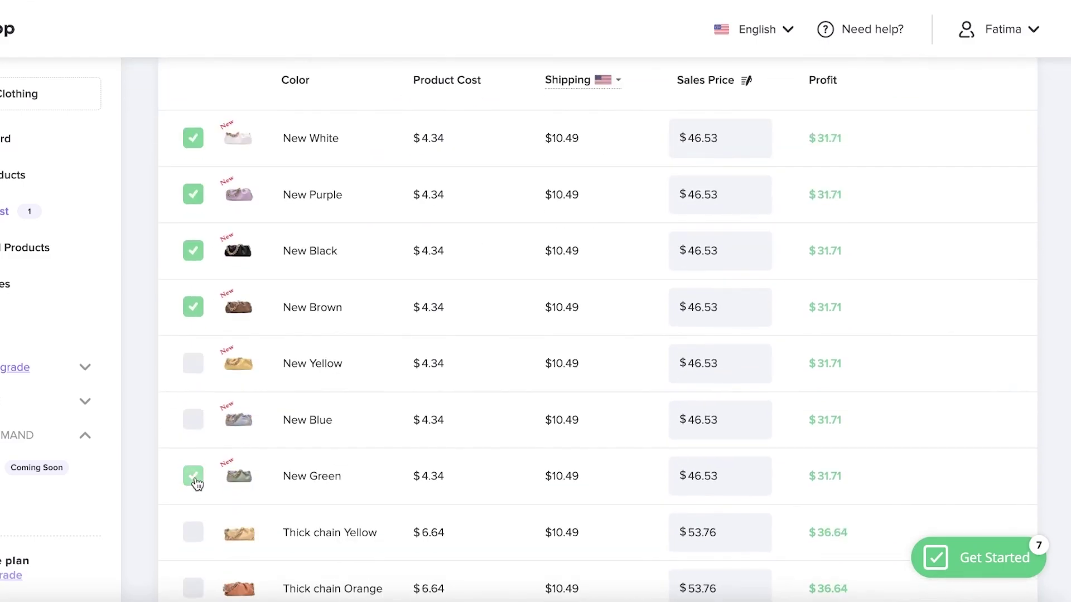
scroll(335, 212, up, 5)
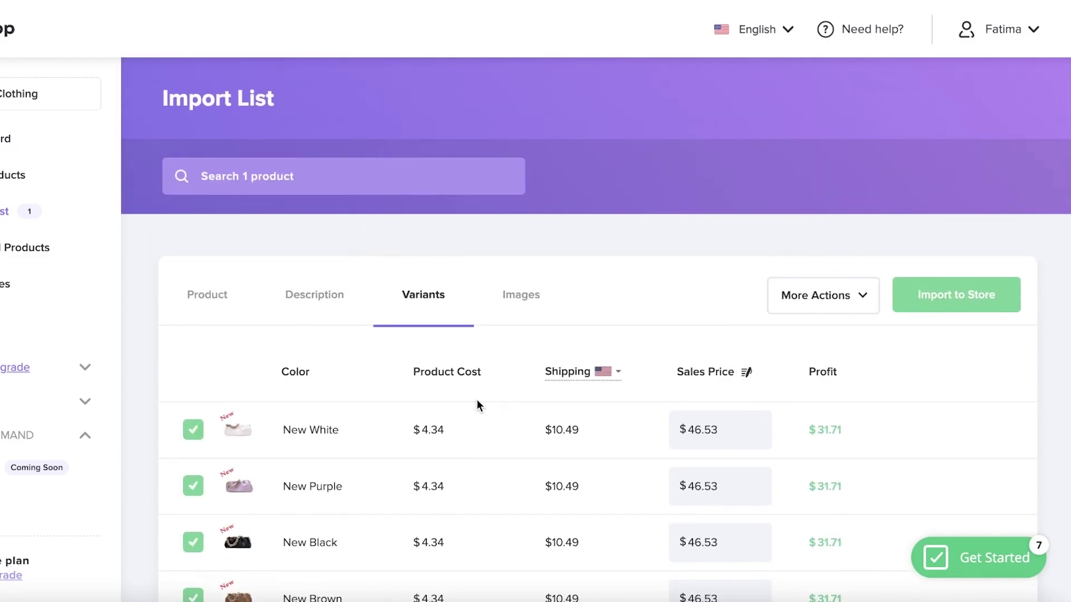
scroll(479, 407, down, 2)
mouse_move(753, 336)
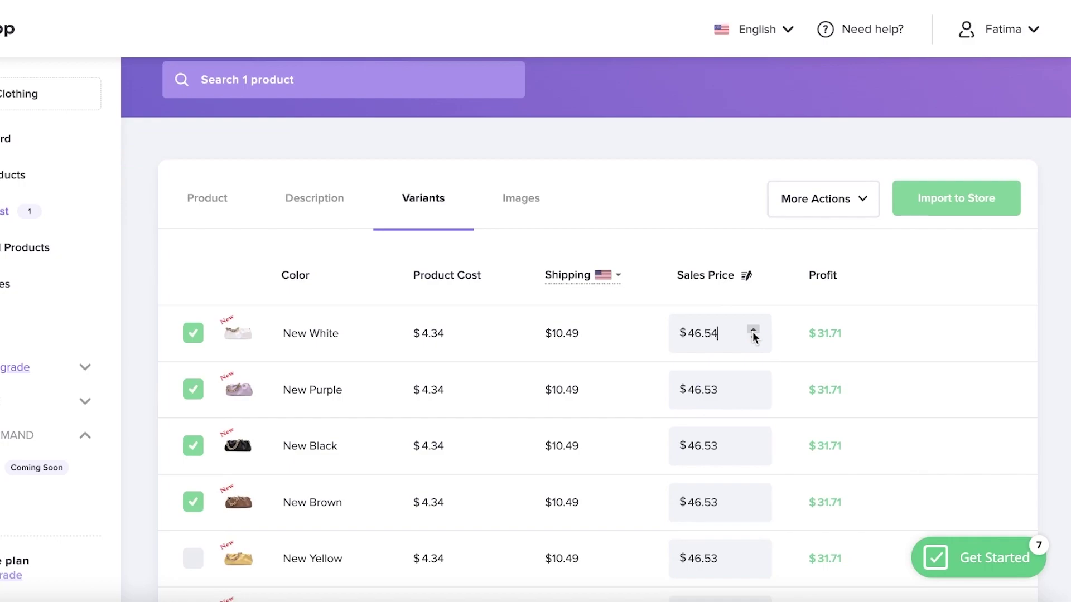
click(753, 394)
click(753, 386)
scroll(743, 390, down, 1)
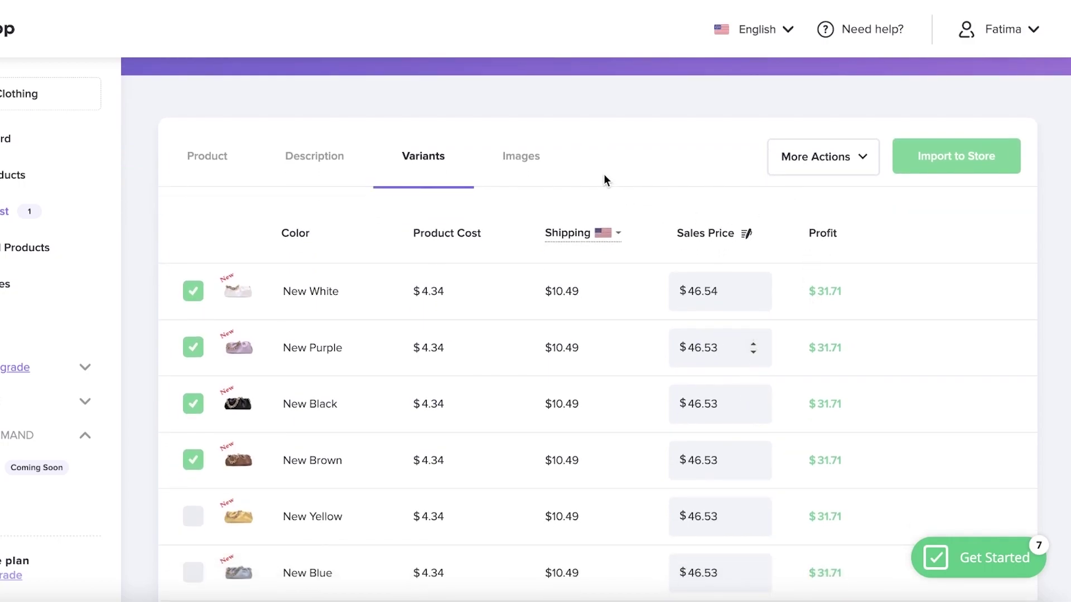
Step: On the Images tab, deselect the white, purple, black, green, blue, yellow and brown New bag images
click(547, 159)
scroll(576, 282, down, 10)
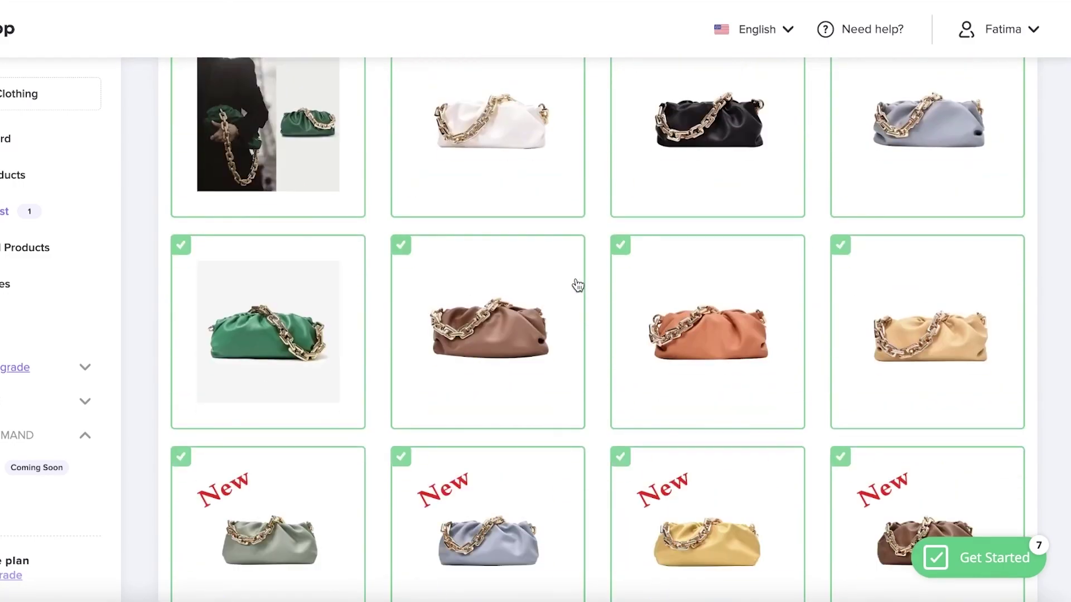
scroll(583, 307, down, 5)
click(704, 419)
click(526, 425)
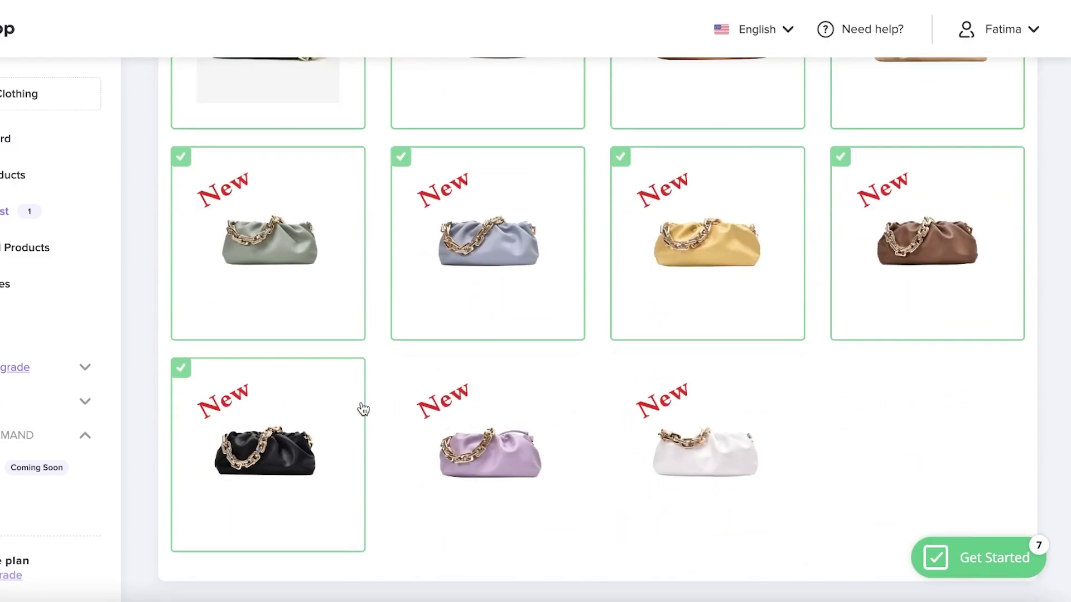
click(363, 410)
click(346, 251)
click(428, 256)
click(731, 256)
click(921, 265)
Step: Deselect the thick-chain bag photos across the top three rows of the gallery
scroll(475, 298, up, 9)
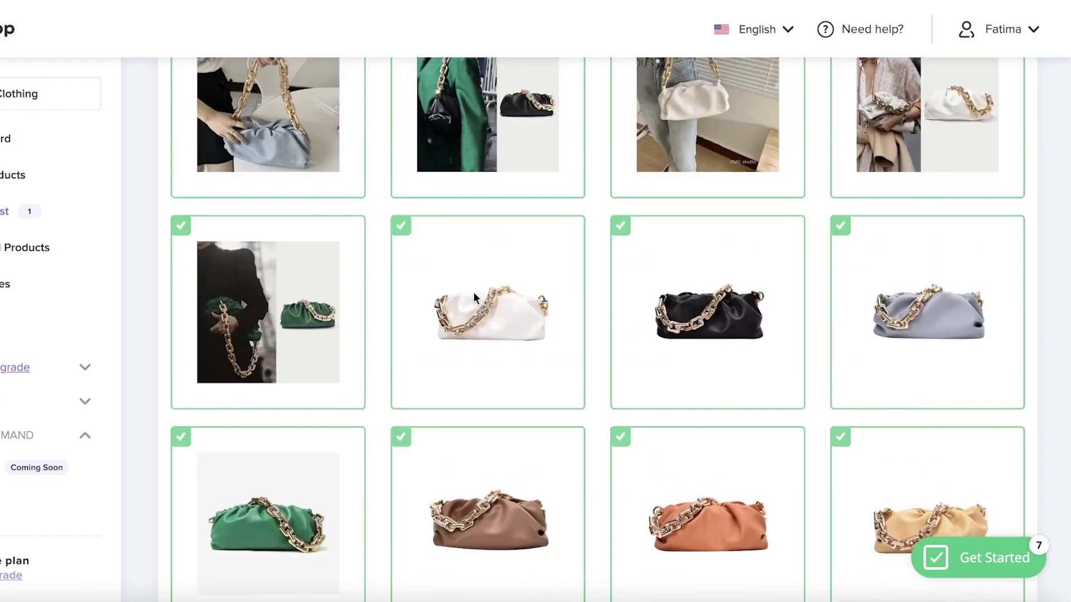
scroll(282, 178, up, 1)
click(516, 218)
click(802, 178)
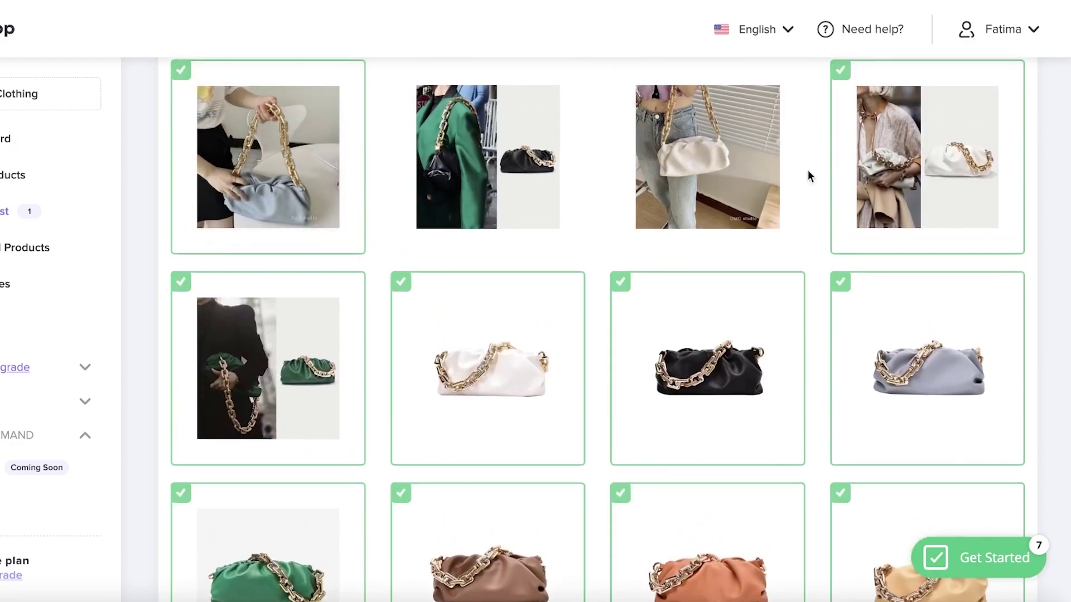
click(904, 168)
scroll(552, 289, up, 12)
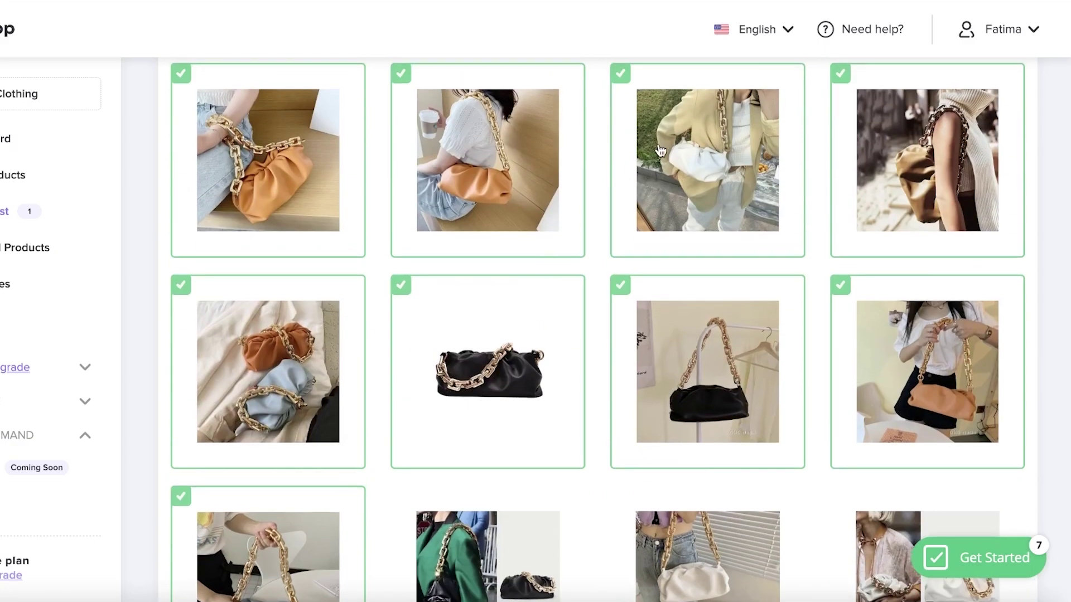
scroll(853, 418, down, 4)
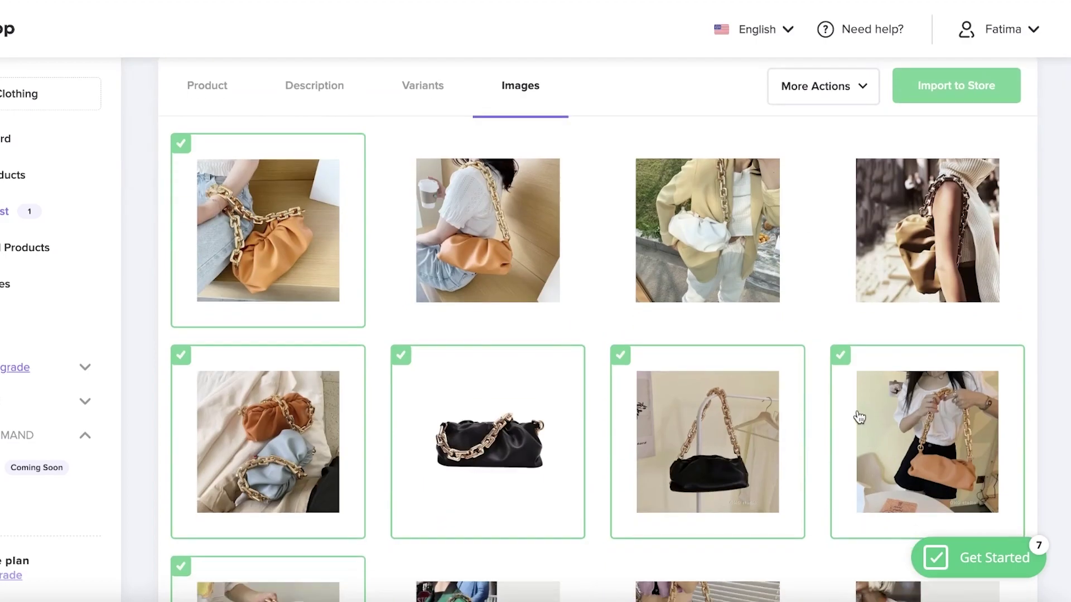
click(847, 449)
click(432, 407)
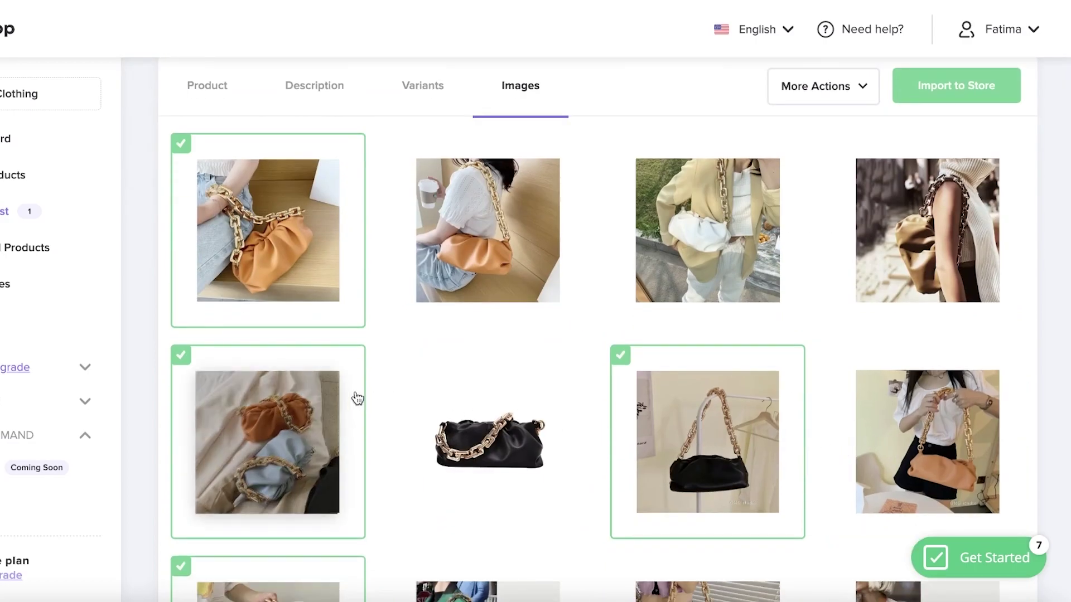
click(711, 418)
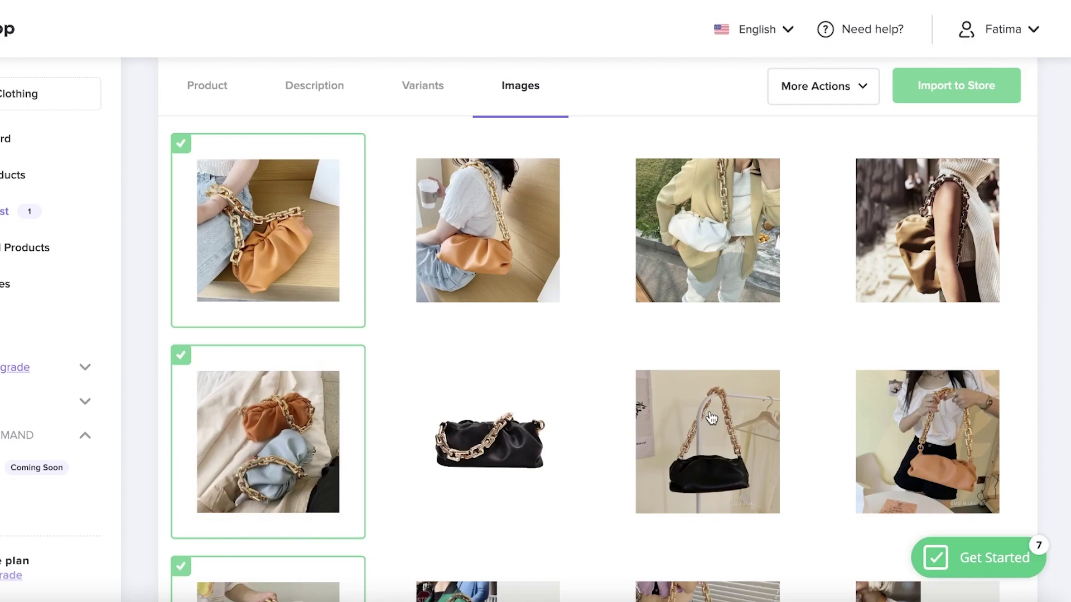
scroll(678, 432, down, 3)
click(284, 290)
click(273, 439)
scroll(273, 438, down, 8)
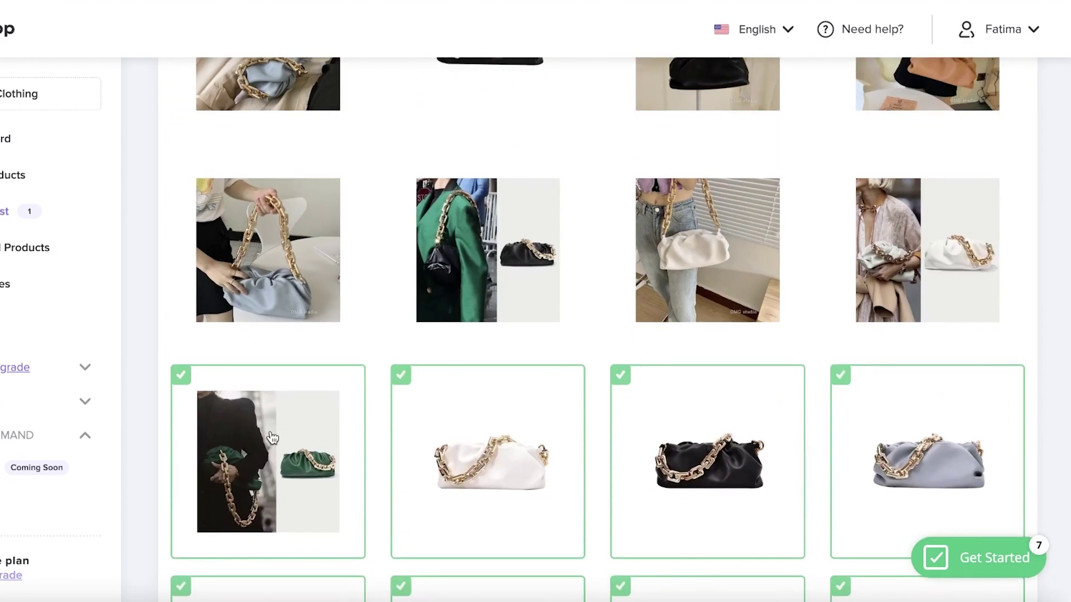
scroll(629, 346, up, 6)
scroll(311, 167, down, 2)
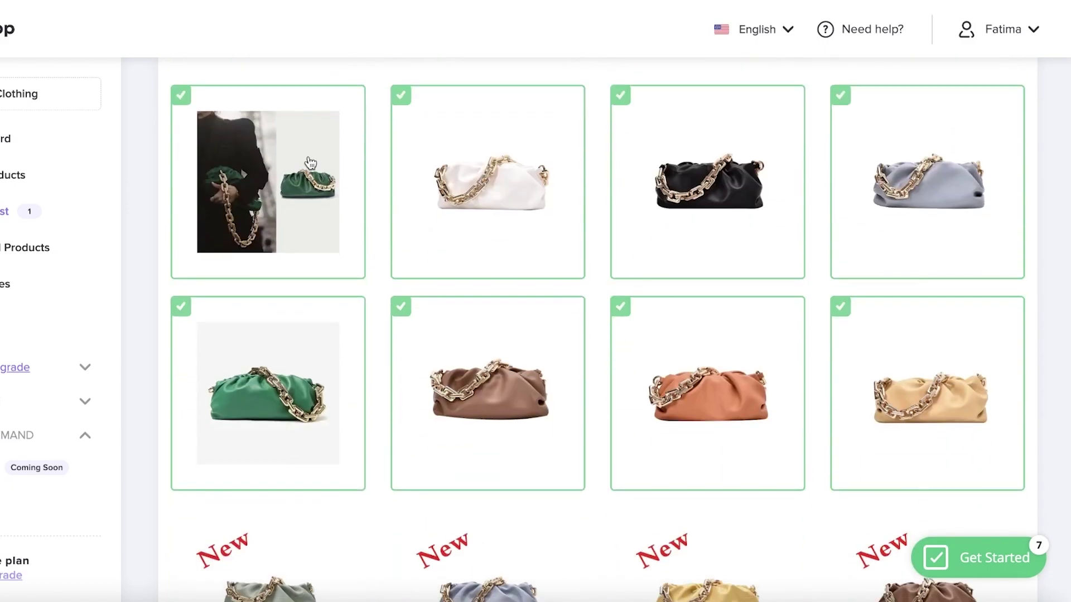
Step: Deselect the green-bag model photo and the white, black, gray, orange, brown and green product photos
click(311, 167)
click(507, 208)
click(710, 229)
click(861, 223)
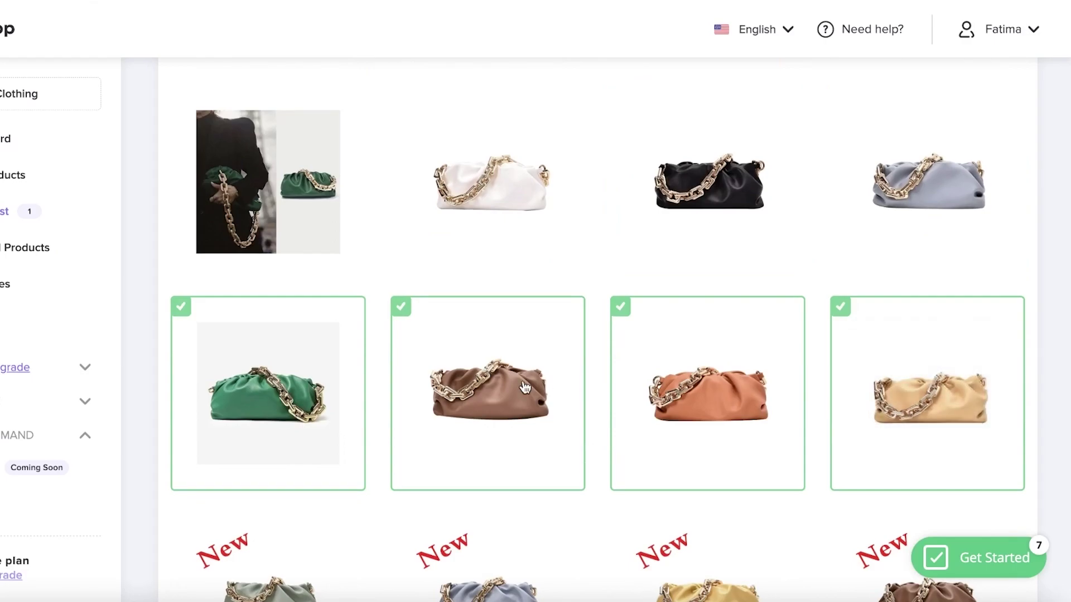
click(702, 391)
click(491, 391)
click(335, 384)
Step: Reselect the New white, purple, black and brown bag images for import
scroll(333, 386, down, 3)
scroll(333, 386, down, 3)
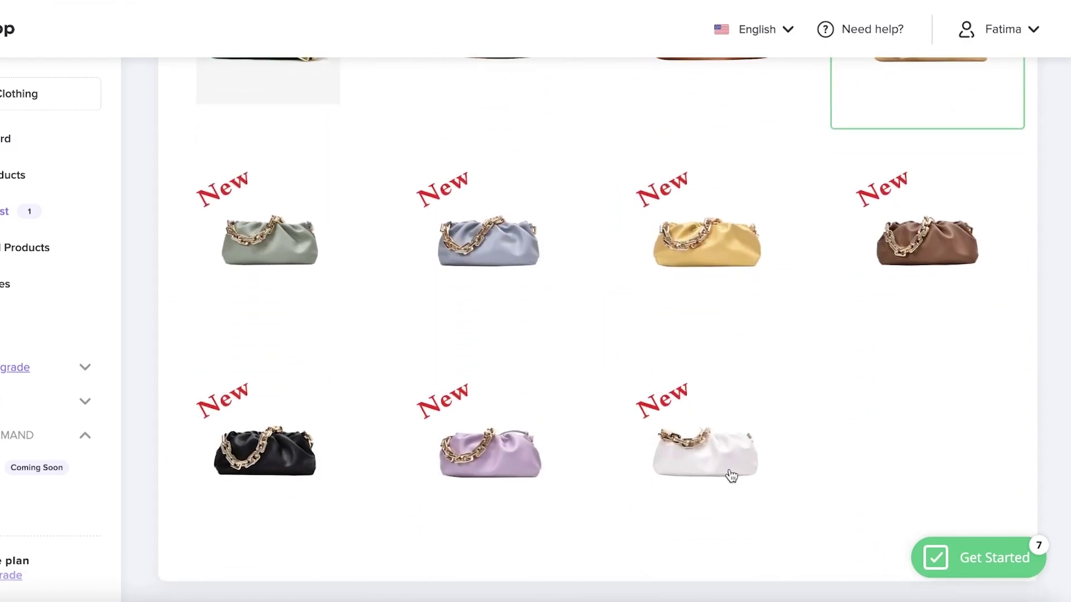
click(731, 473)
click(523, 446)
click(339, 437)
click(897, 254)
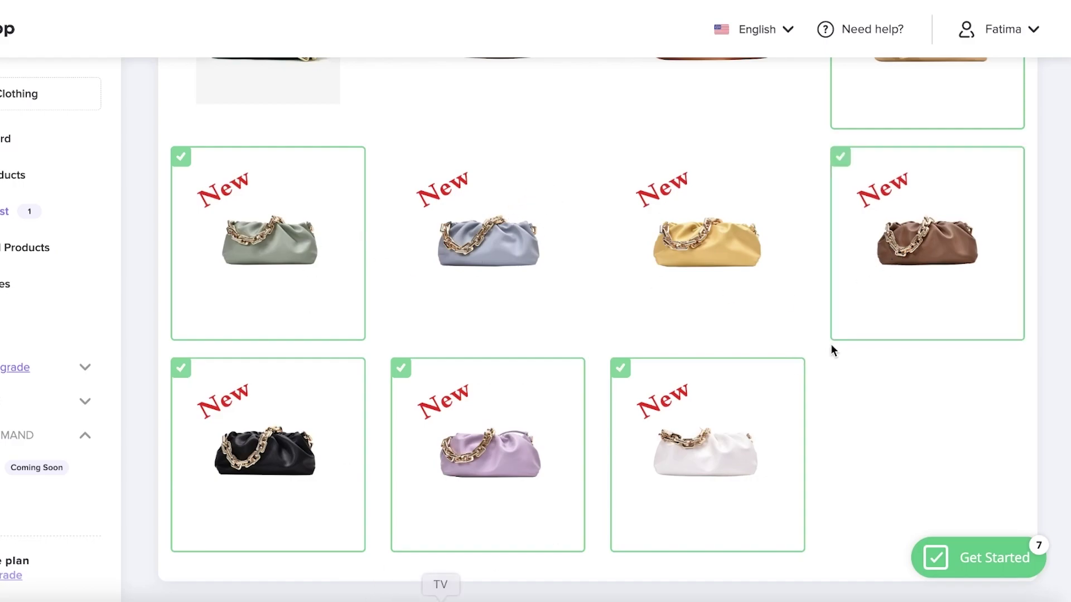
scroll(832, 349, up, 7)
scroll(815, 363, down, 7)
scroll(932, 280, up, 10)
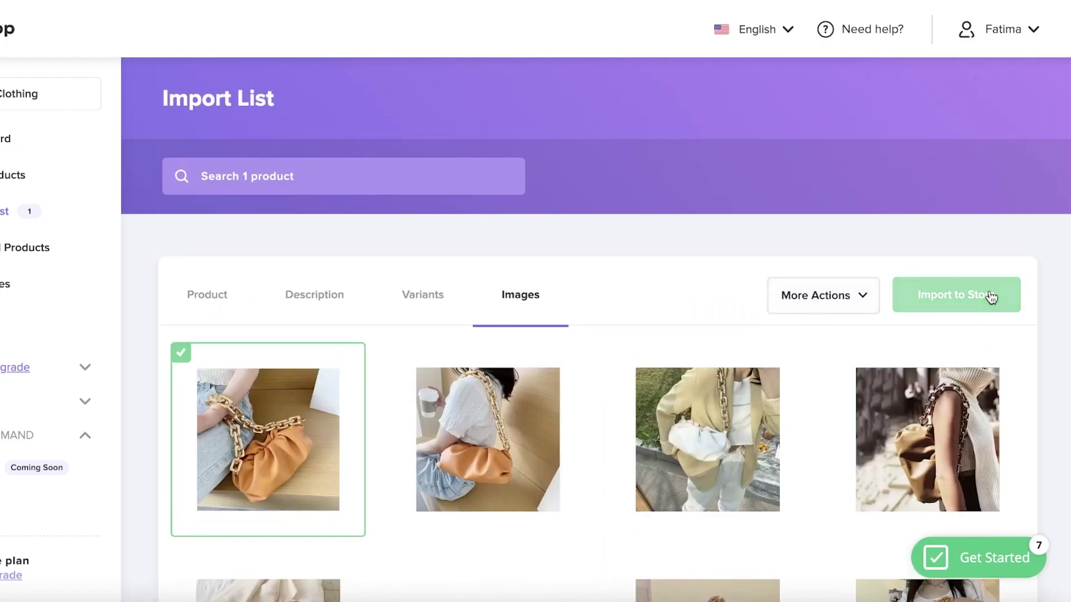
Step: Import the Cloud 9 Baguette Bag to the Shopify store, close the store settings panel, and view the product list
click(992, 297)
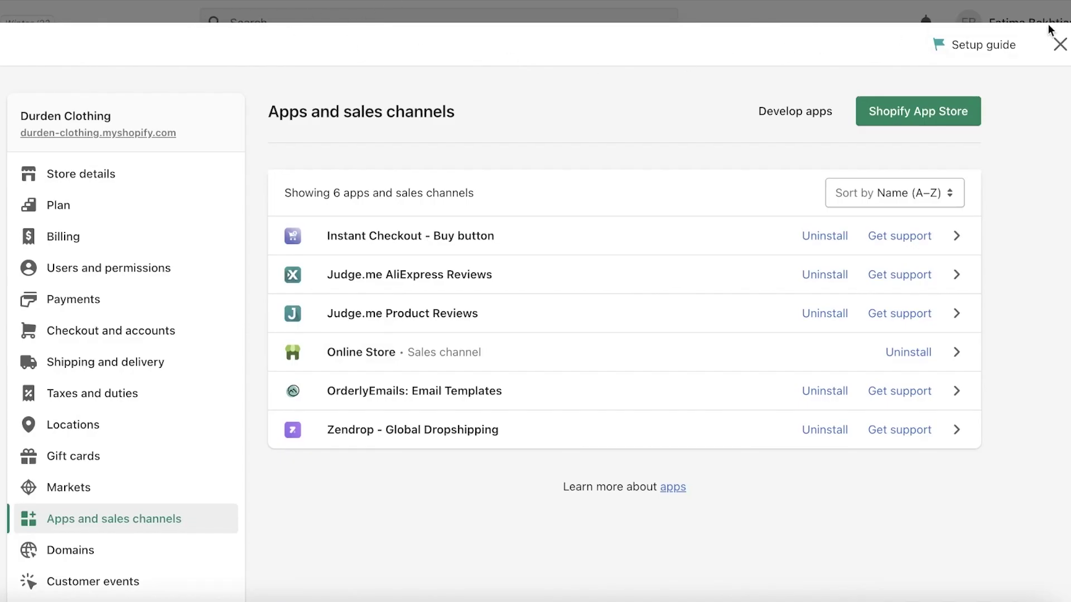
click(1062, 48)
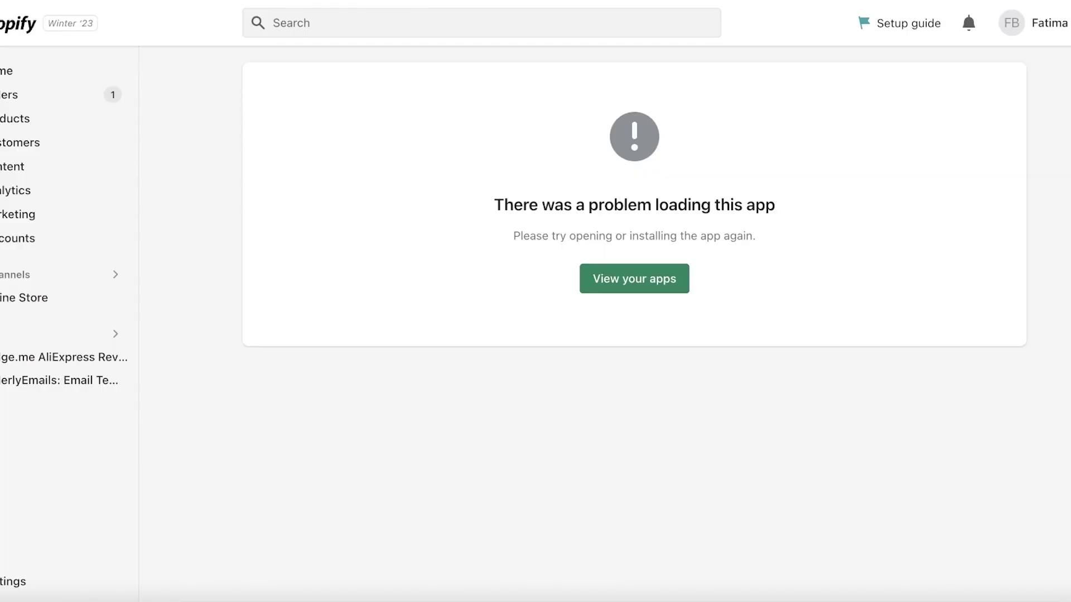
click(43, 113)
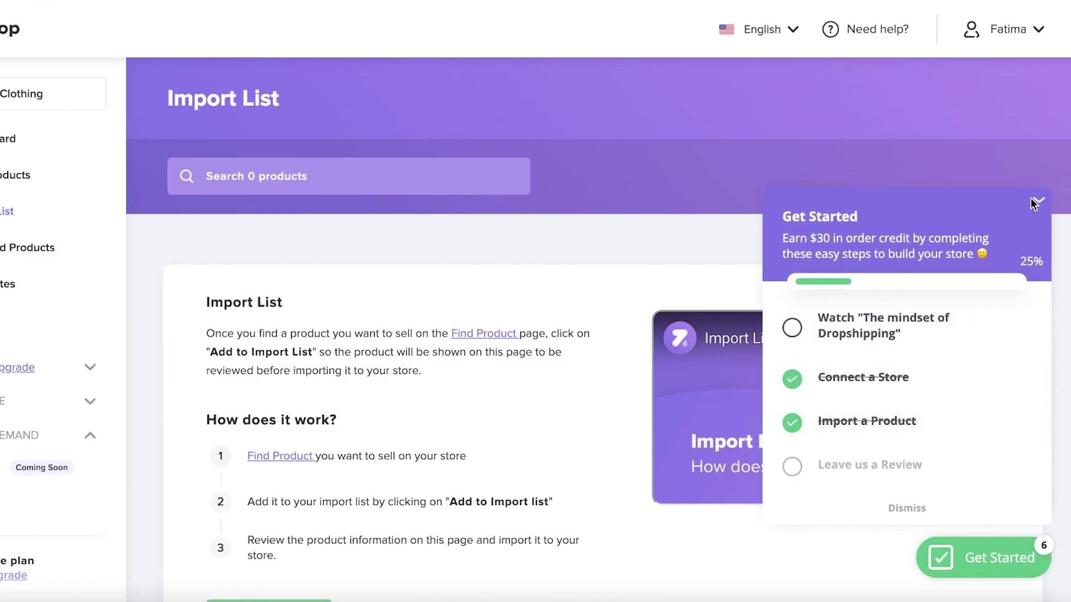
scroll(558, 335, down, 2)
Step: Check that the Bag For Women Cloud bag shows View on Shopify, and close the Get Started checklist
click(6, 242)
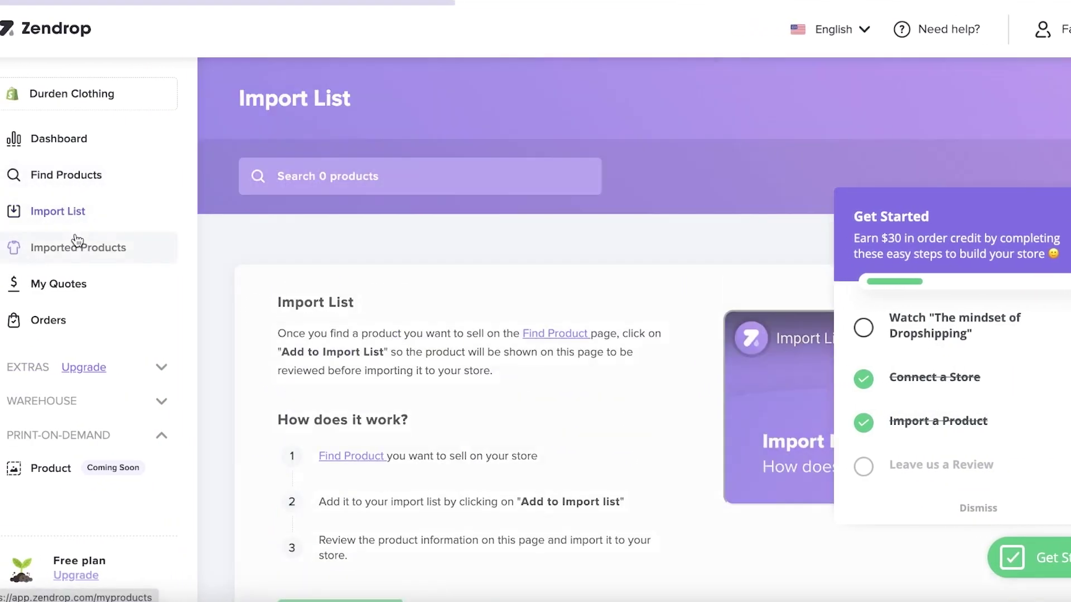
scroll(352, 385, down, 2)
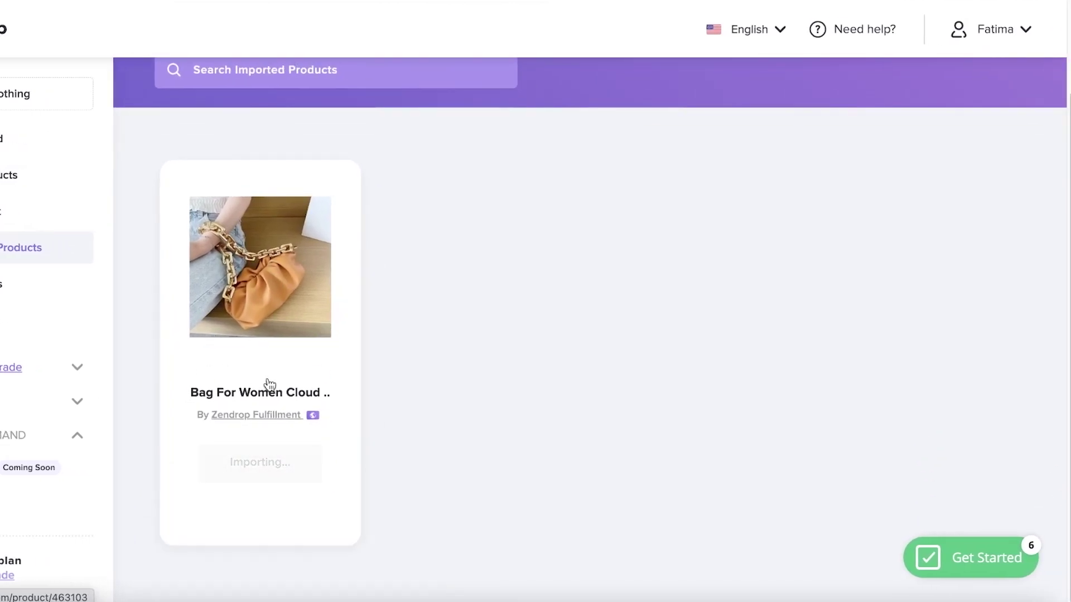
mouse_move(327, 448)
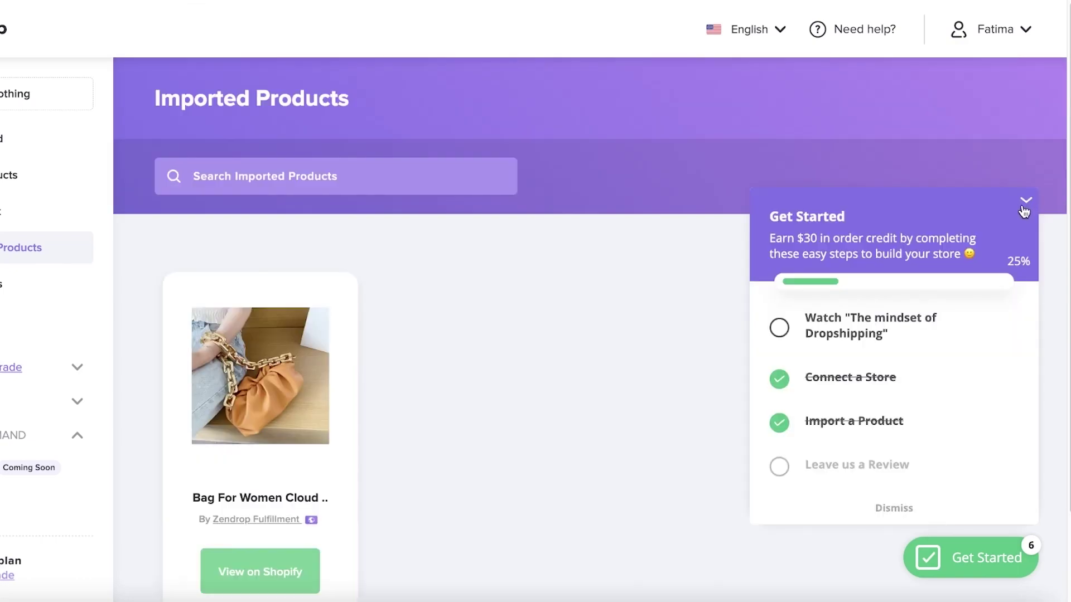
click(1027, 204)
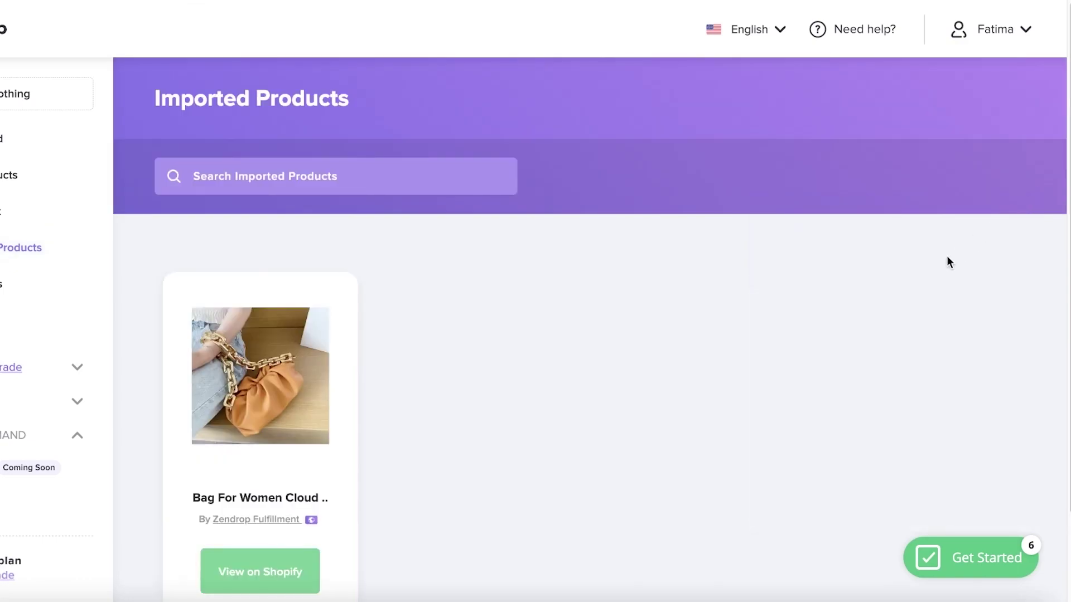
scroll(939, 266, down, 2)
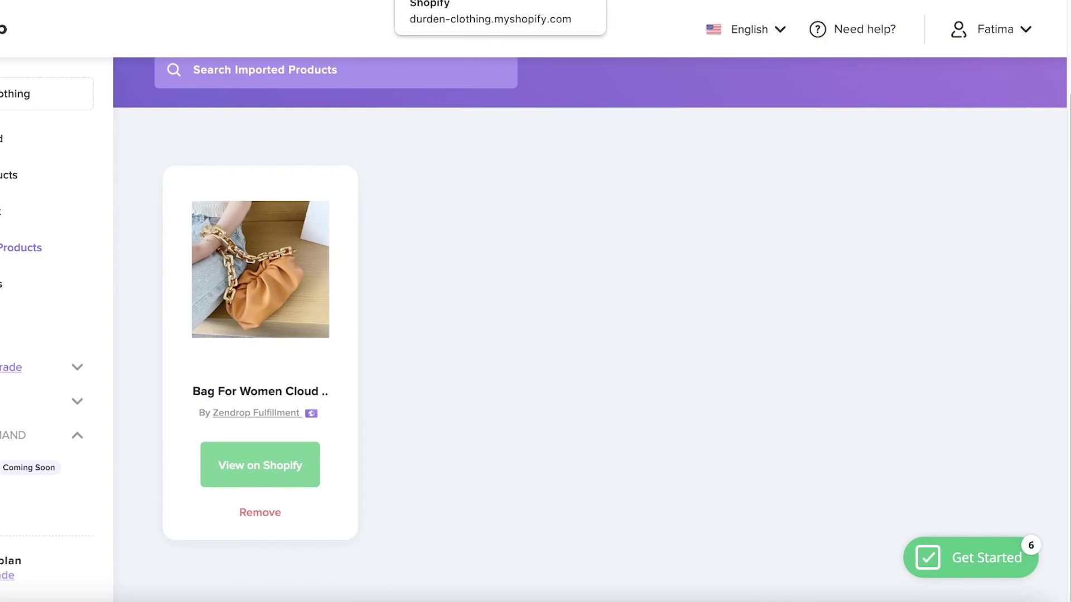
Step: Preview the Cloud 9 Baguette Bag on the Durden Clothing storefront from Shopify's product list
click(446, 1)
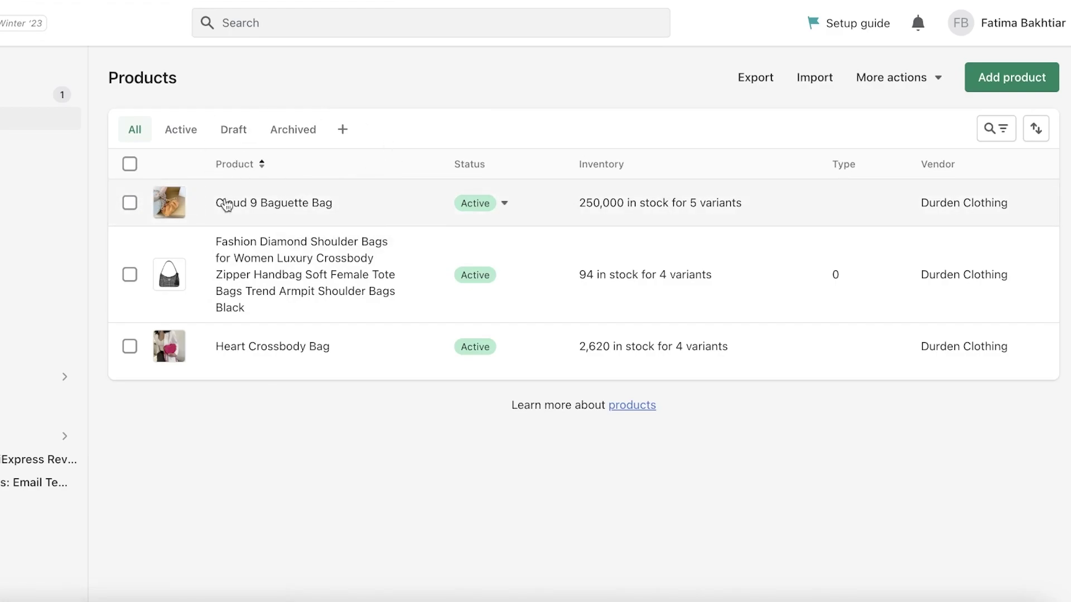
click(353, 204)
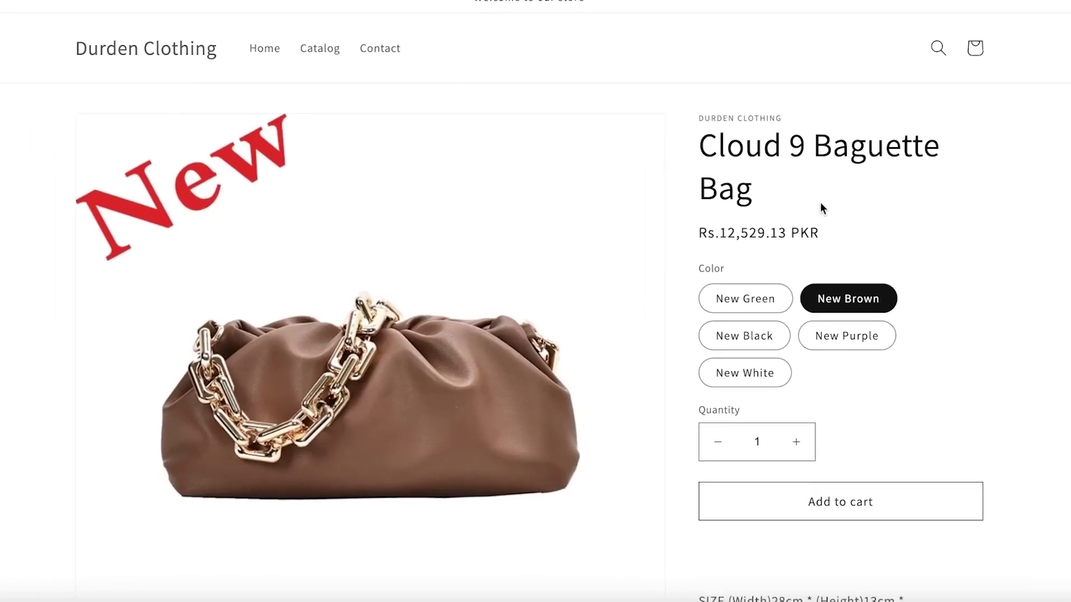
Step: Preview the bag in New Green, Black, White and Brown, finishing on New Purple
click(750, 228)
scroll(744, 256, down, 1)
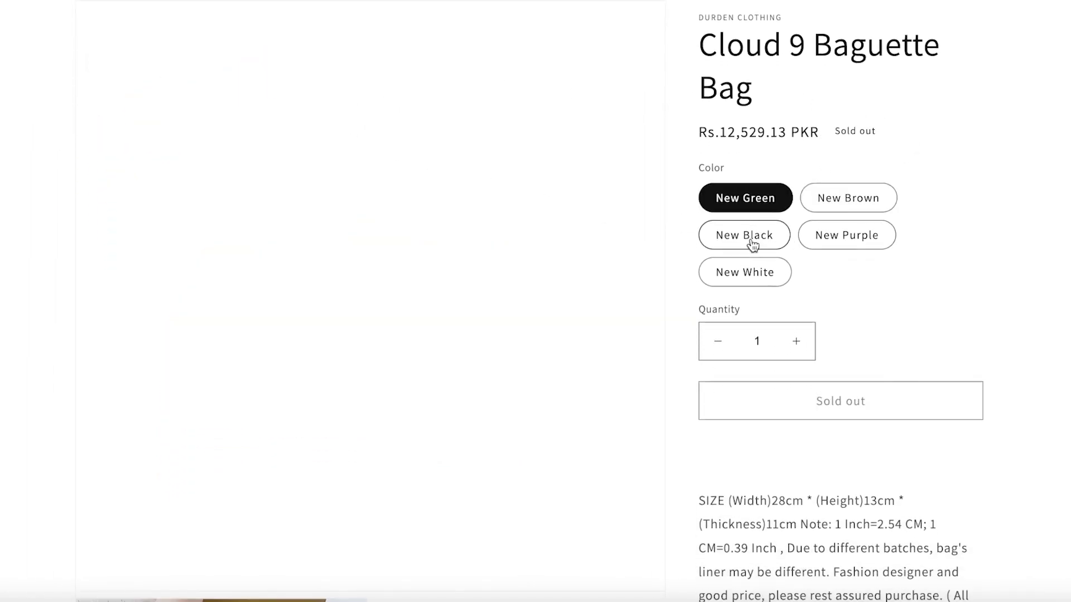
click(751, 242)
click(832, 235)
click(744, 273)
scroll(870, 195, down, 10)
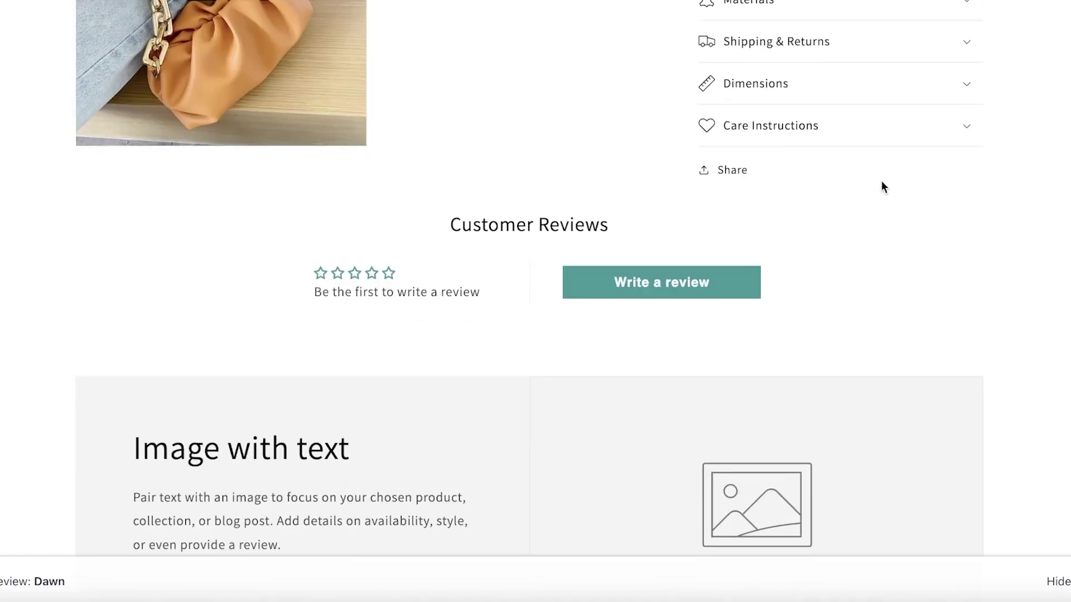
scroll(863, 208, up, 8)
scroll(863, 211, down, 13)
scroll(359, 50, up, 20)
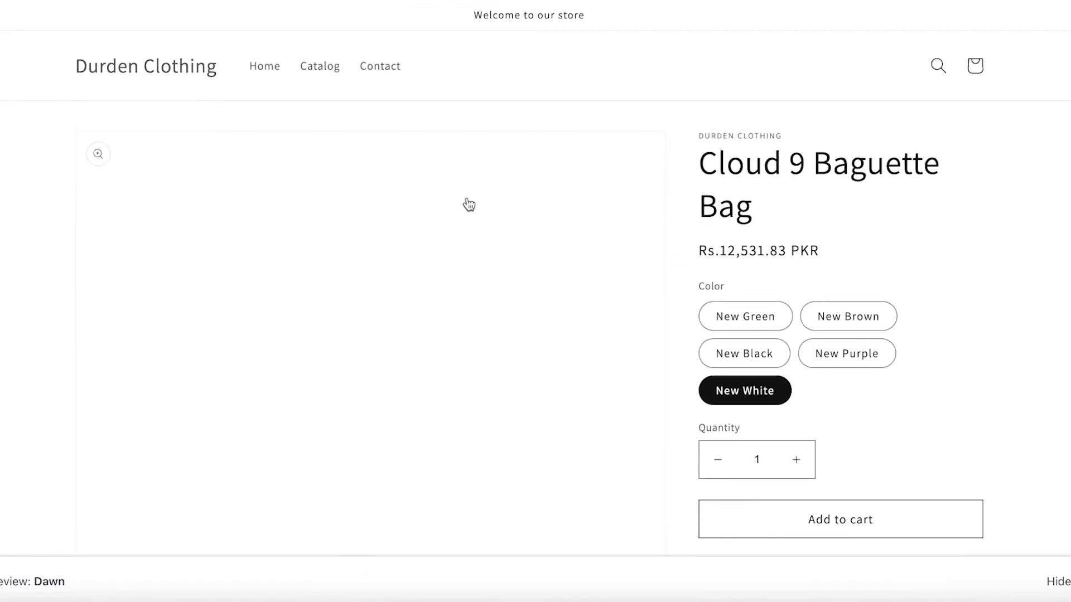
scroll(956, 280, down, 1)
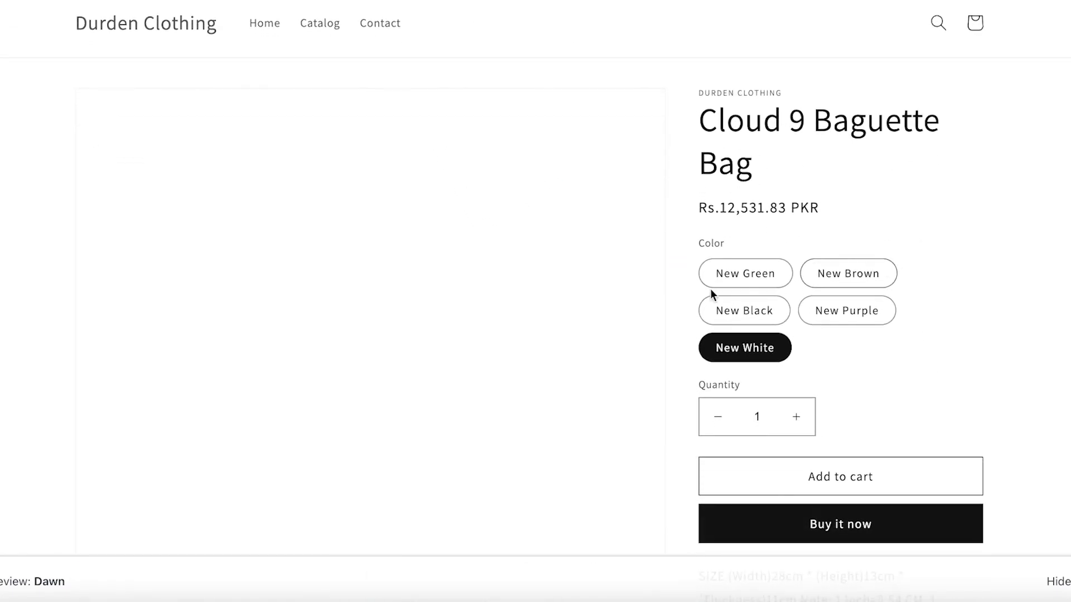
click(722, 280)
scroll(796, 434, down, 2)
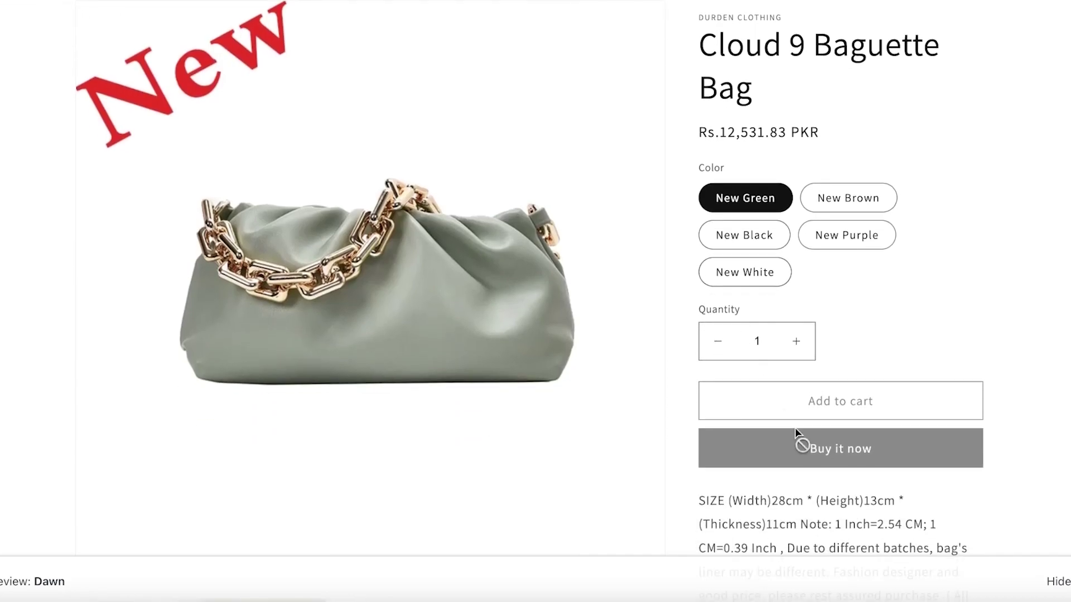
click(836, 207)
click(840, 240)
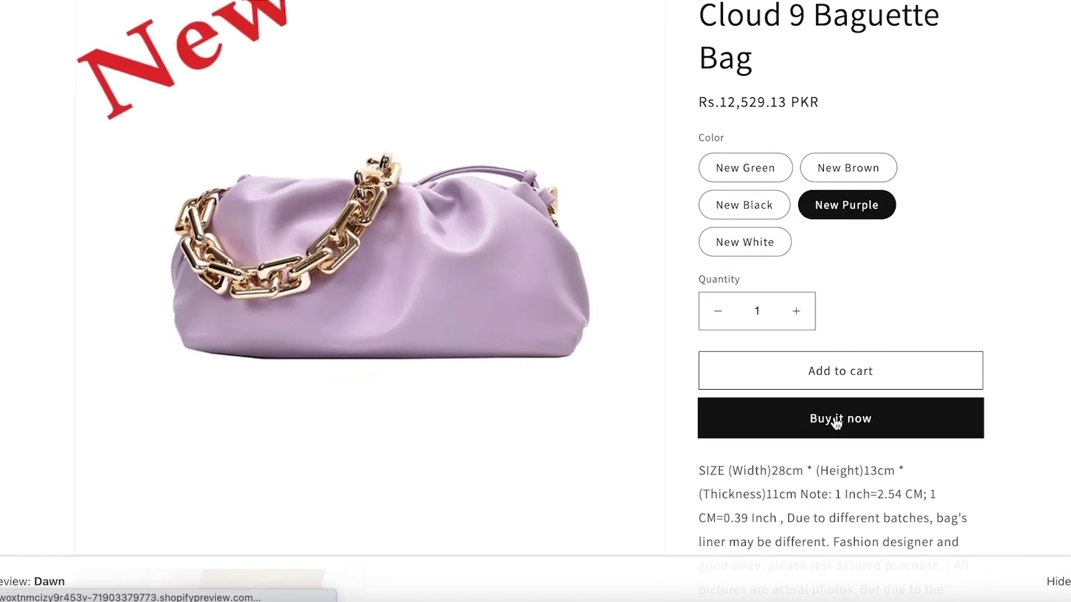
Step: Add the New Purple bag to the cart, proceed to checkout, then return to the store preview
click(836, 424)
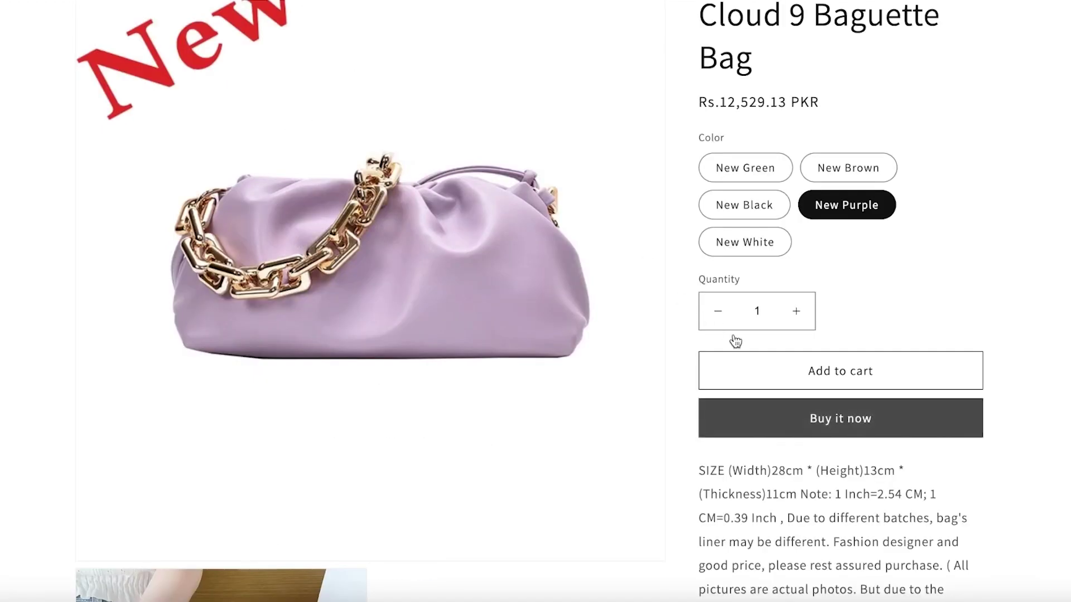
click(826, 381)
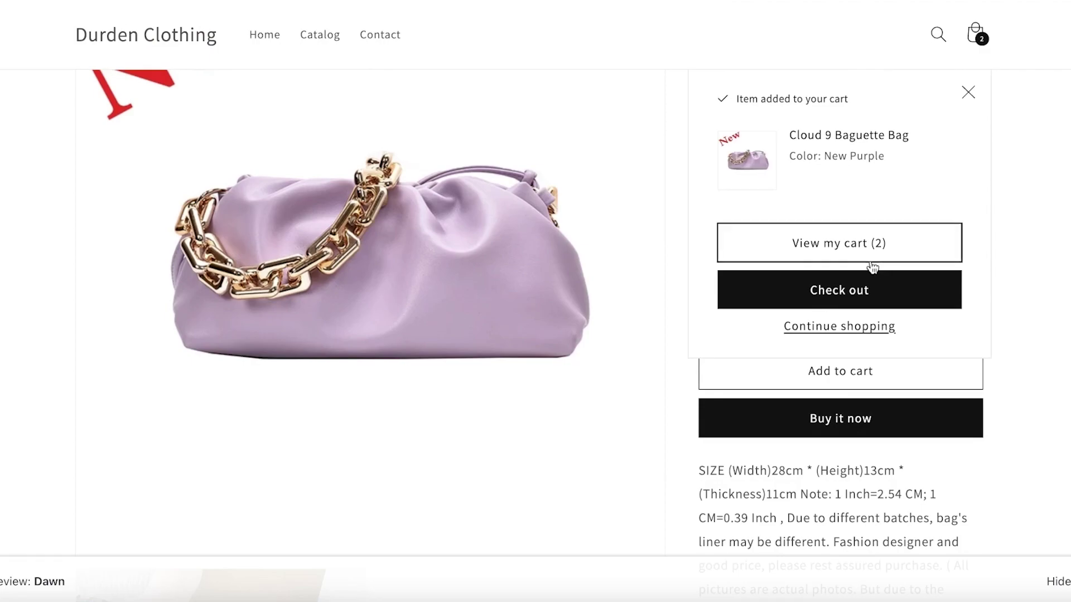
click(839, 300)
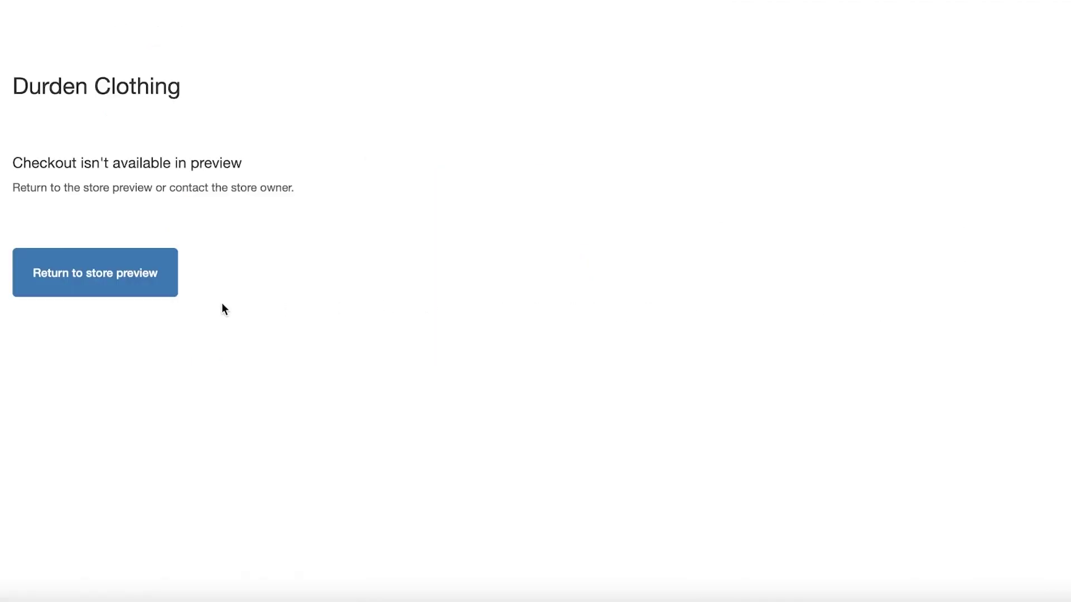
click(139, 280)
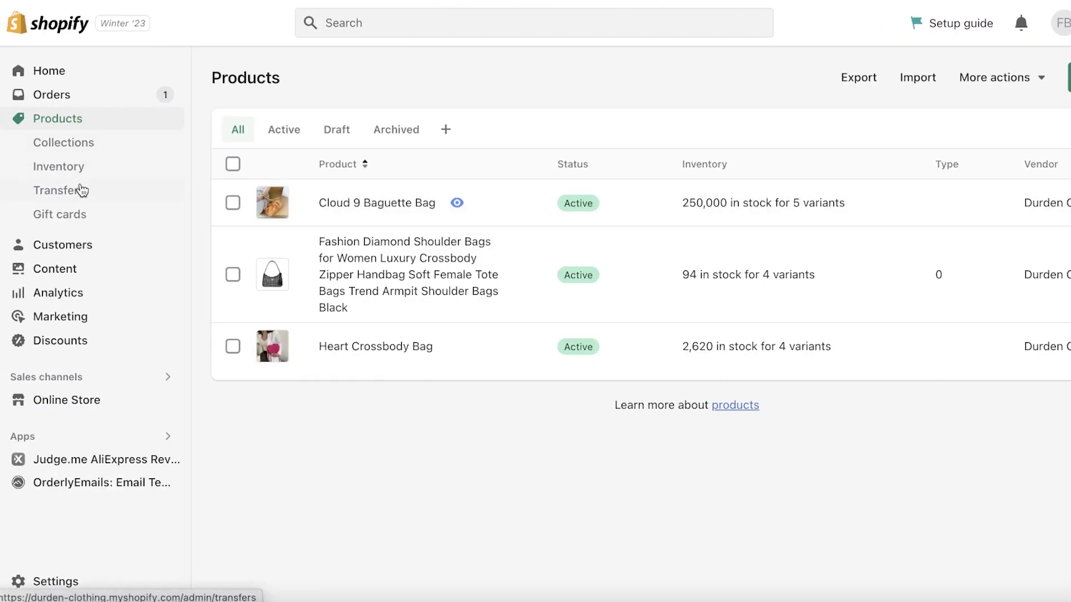
Step: Open order #1001 from Orders and scroll through its unfulfilled Rs 699.00 details and timeline
click(79, 100)
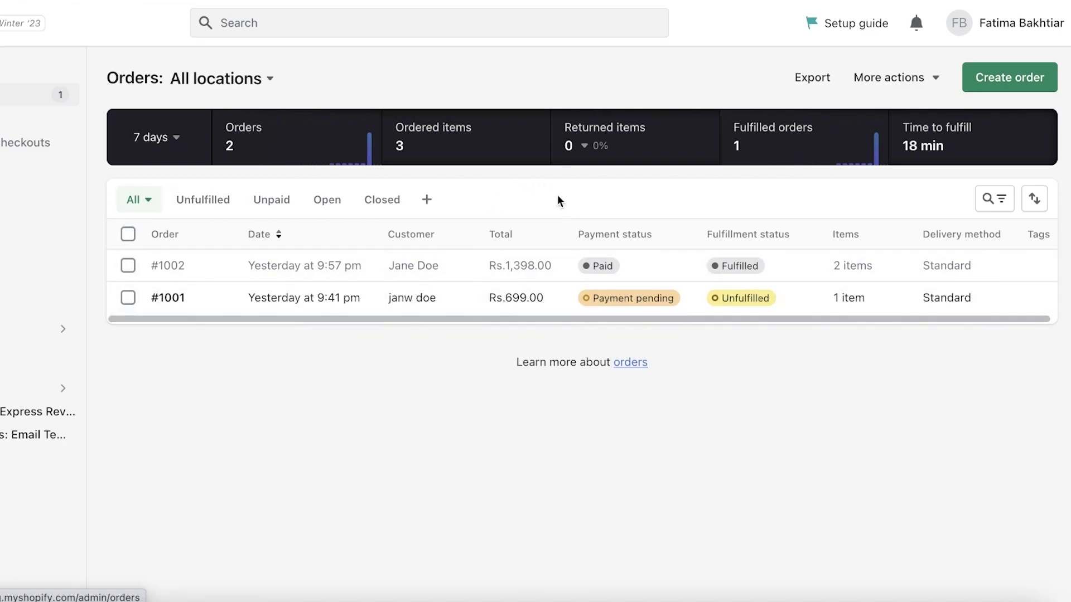
click(539, 304)
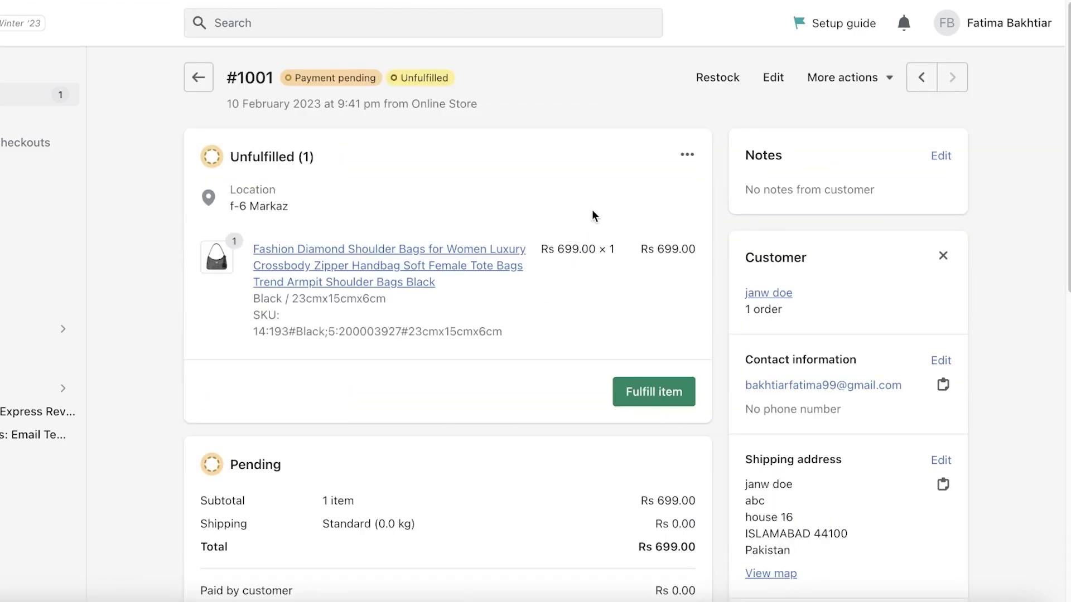
scroll(631, 356, down, 1)
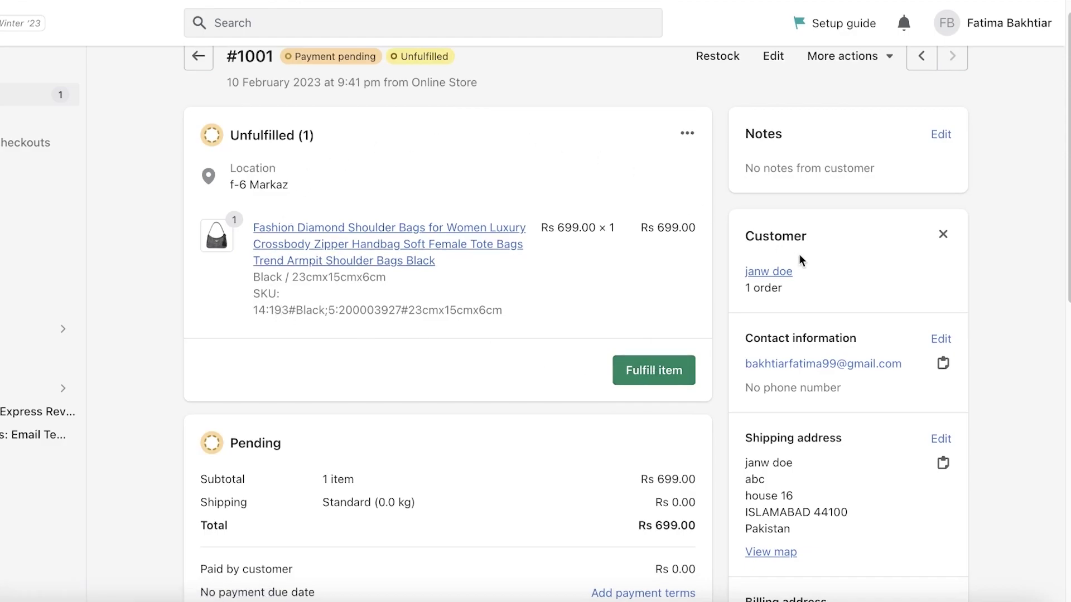
scroll(631, 258, down, 8)
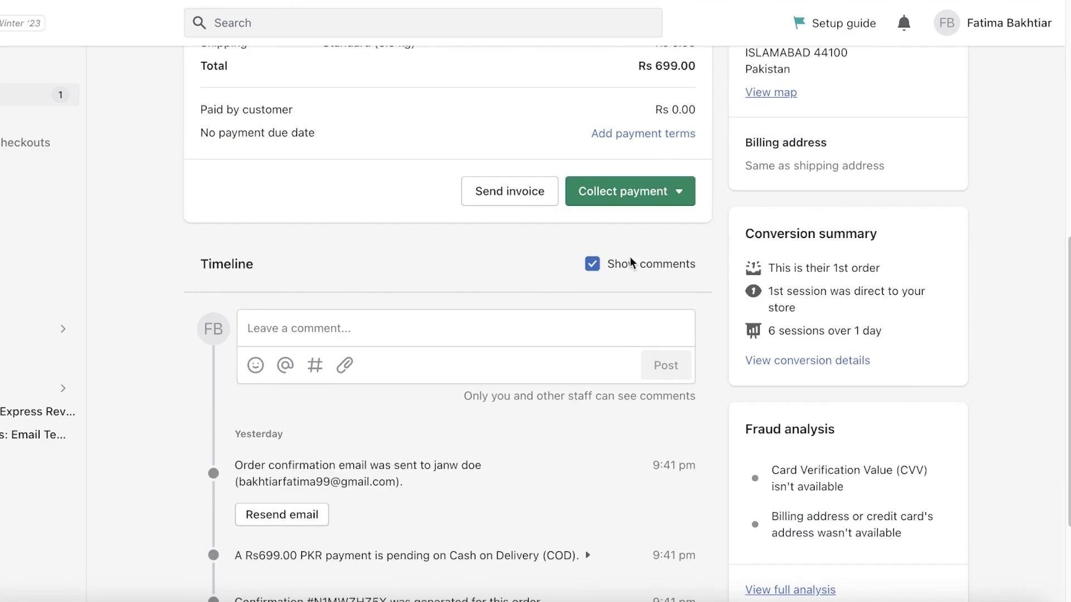
scroll(482, 211, up, 4)
scroll(481, 215, down, 8)
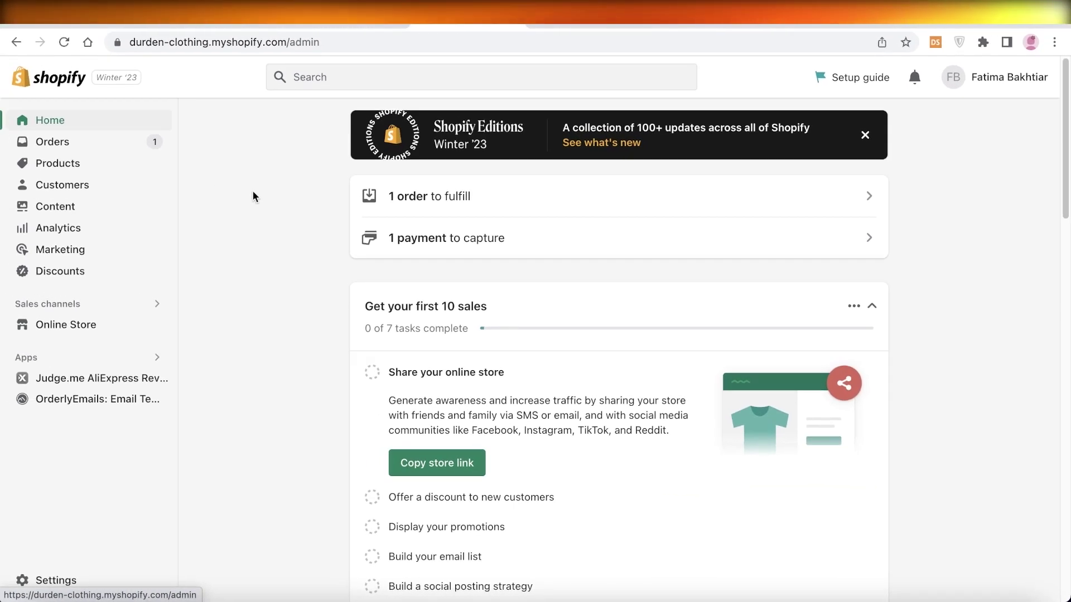
scroll(253, 192, down, 2)
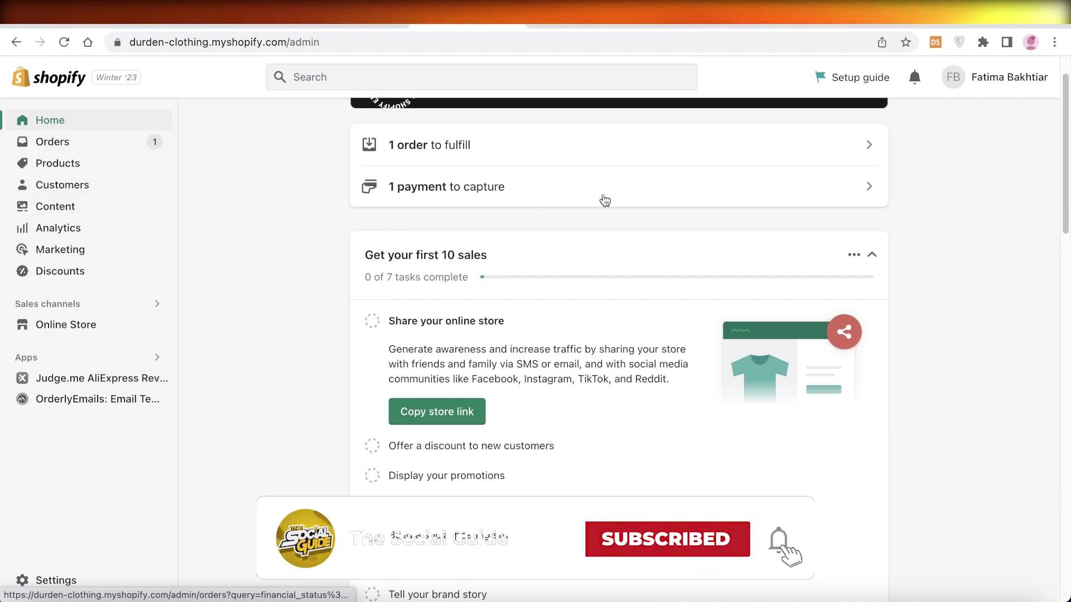
scroll(1043, 215, up, 2)
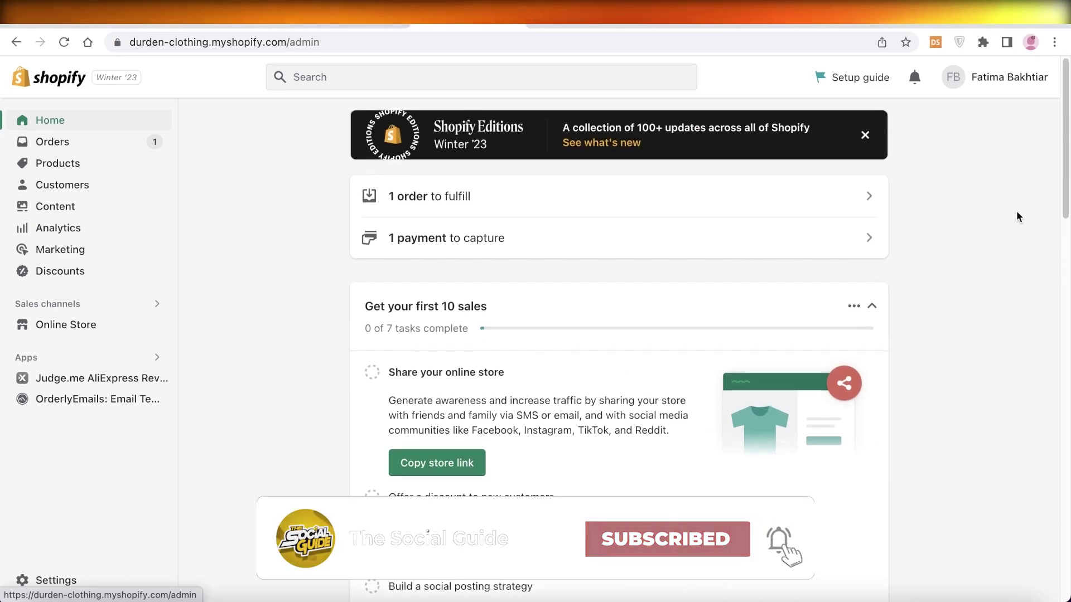